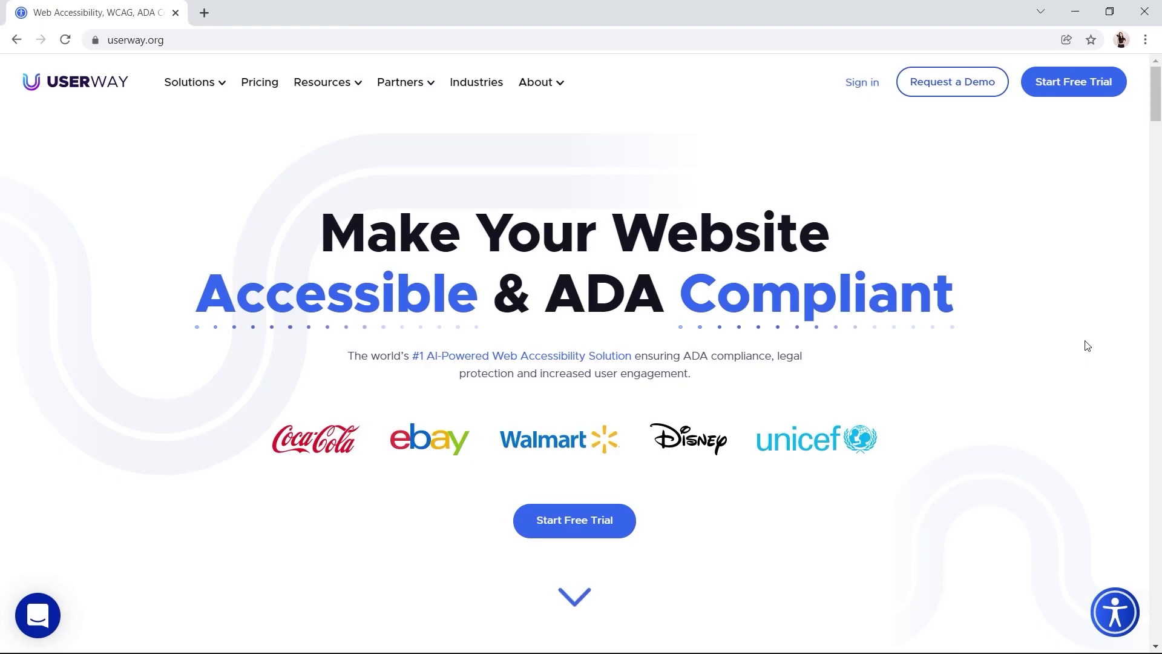
Sign up for a UserWay free trial with a work e-mail and website URL, accepting the terms.
left_click(1074, 82)
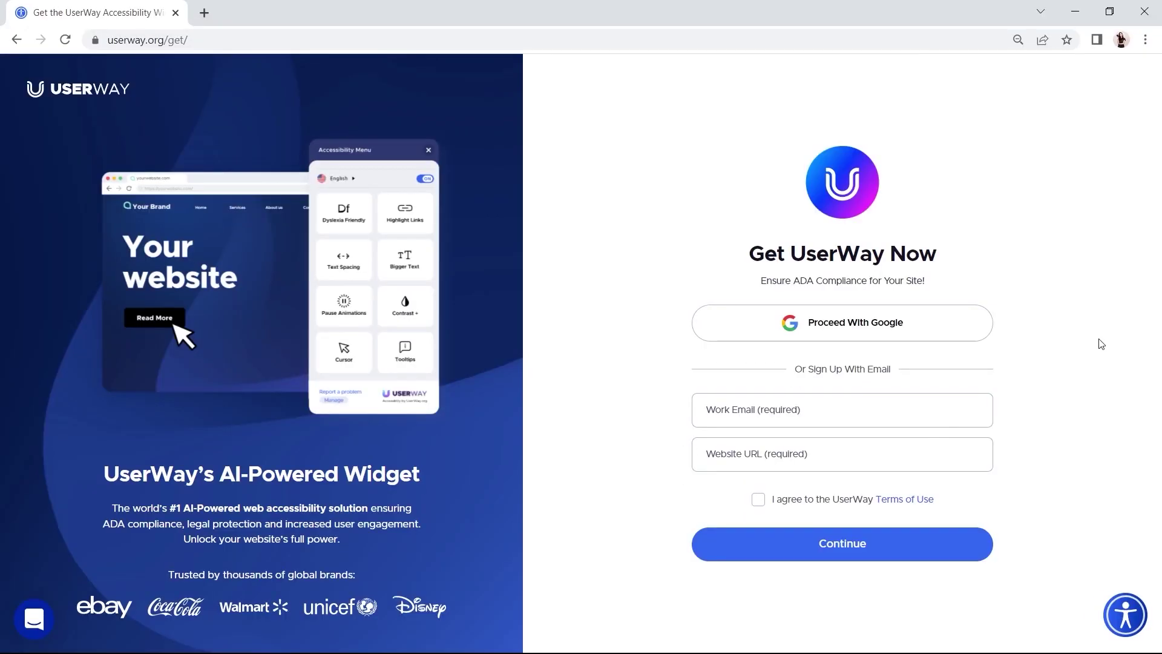
left_click(861, 415)
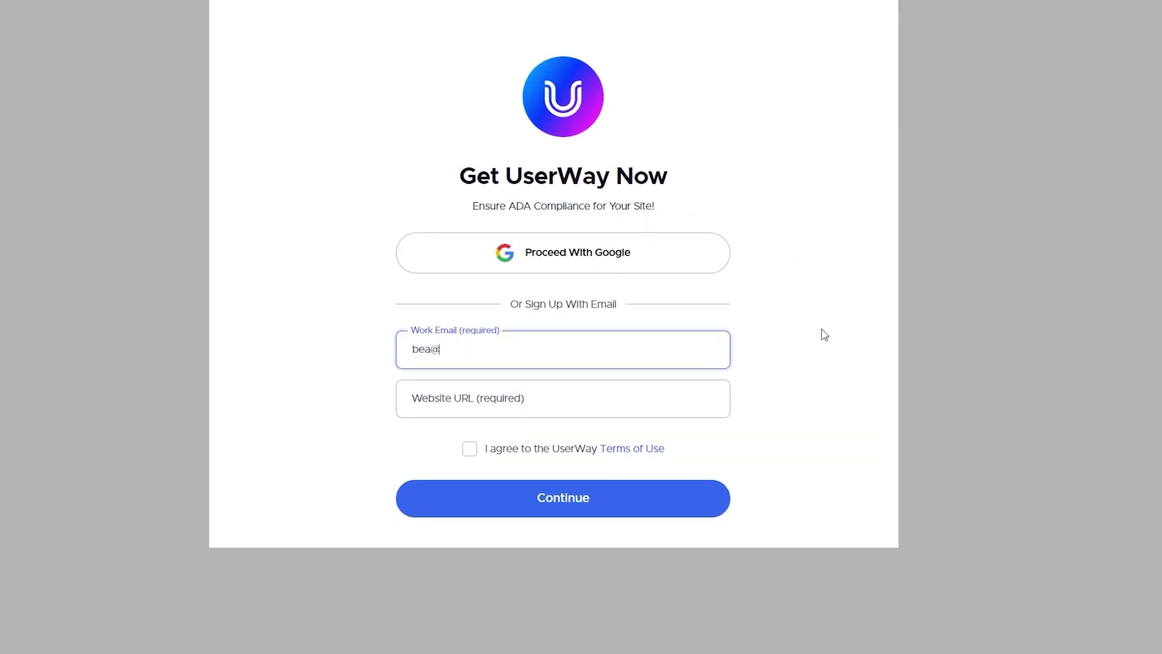
key("Tab")
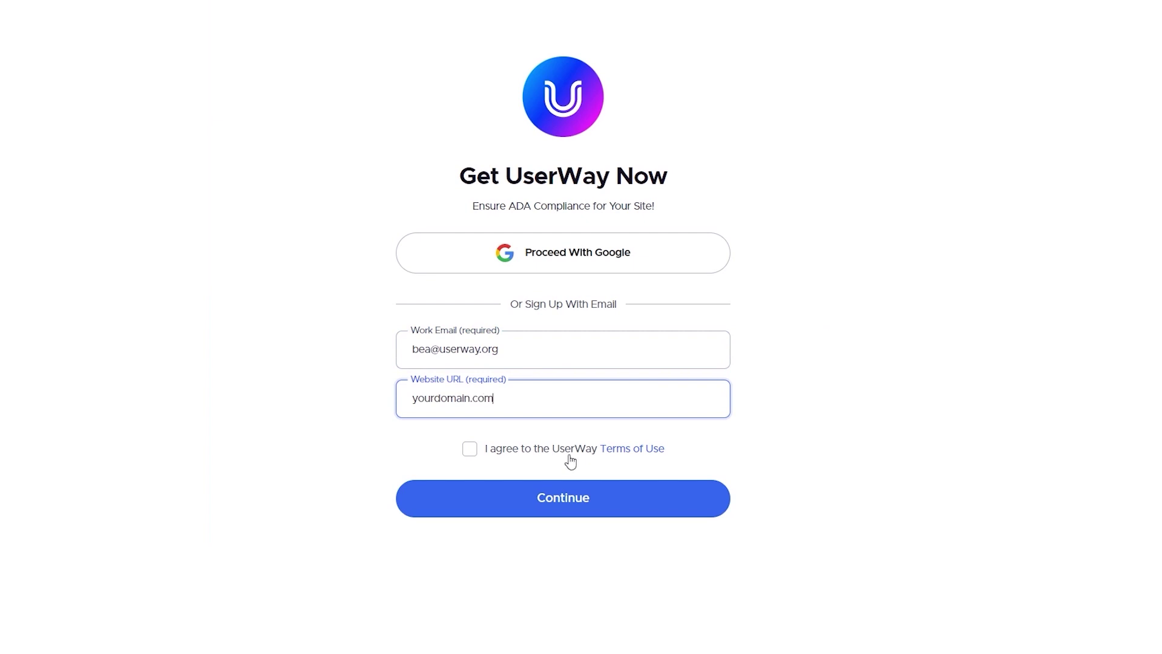
left_click(470, 449)
left_click(570, 514)
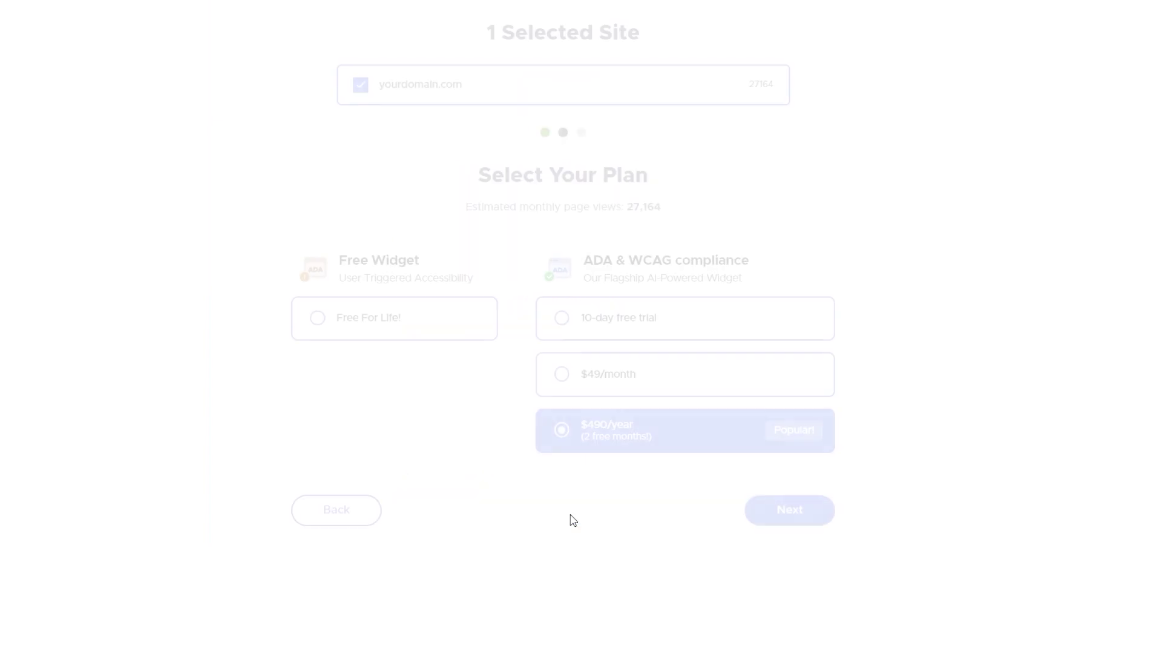
Choose the $490/year plan and pay for it securely.
left_click(821, 519)
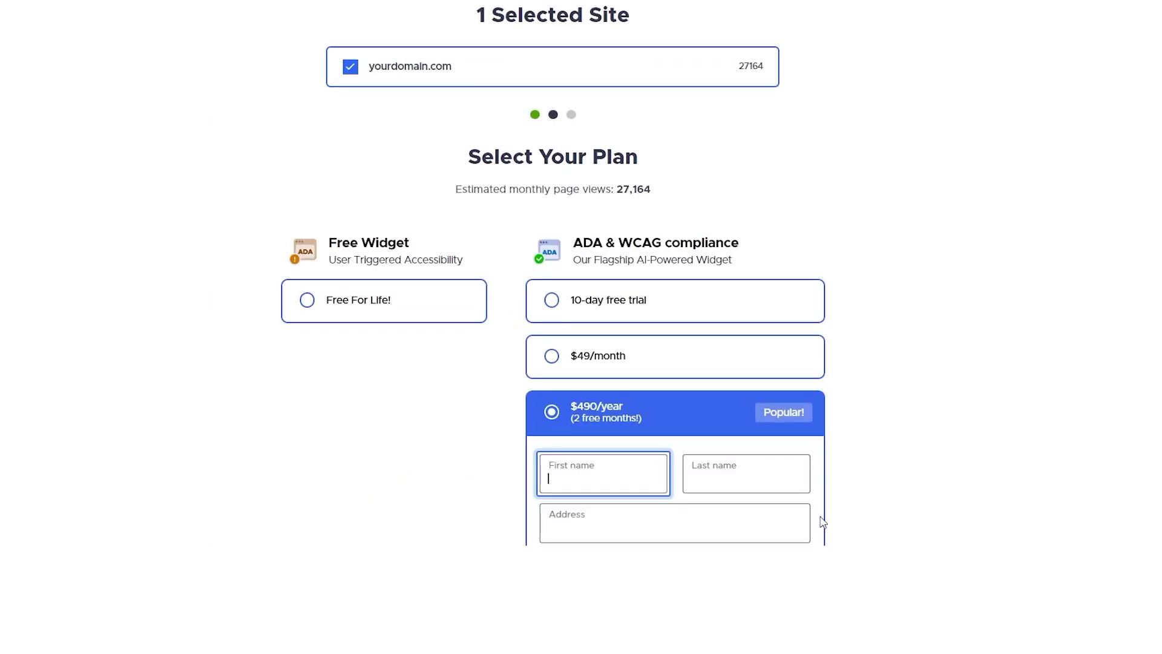
scroll(823, 522, "down", 4)
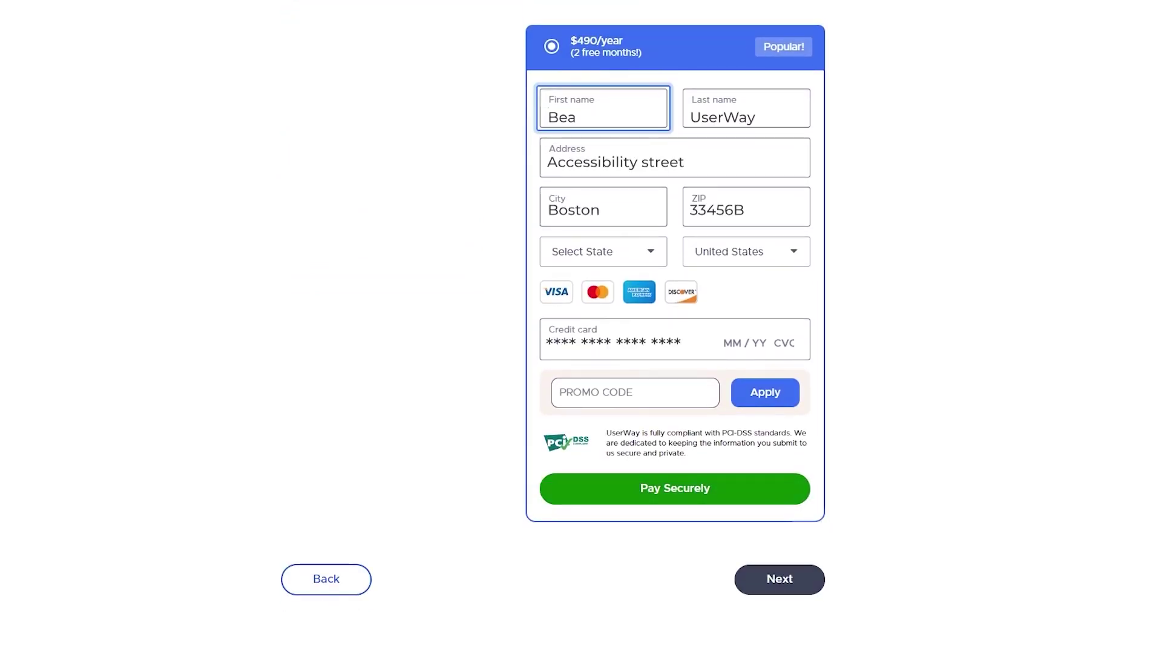
left_click(711, 480)
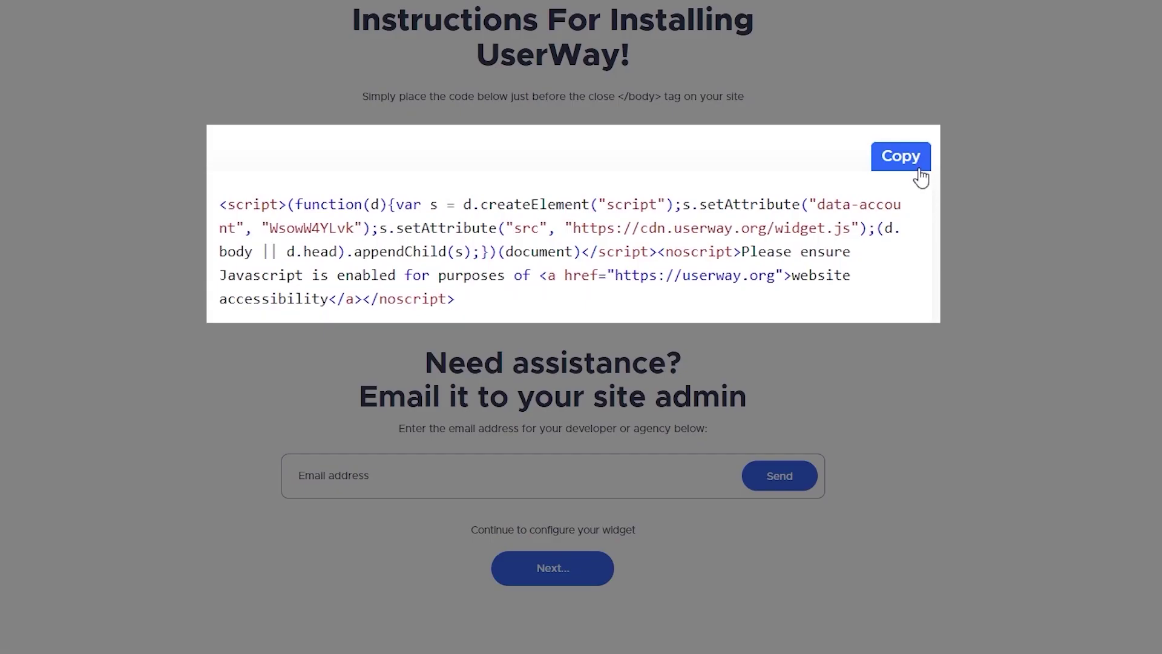
Copy the UserWay installation script to the clipboard.
left_click(917, 158)
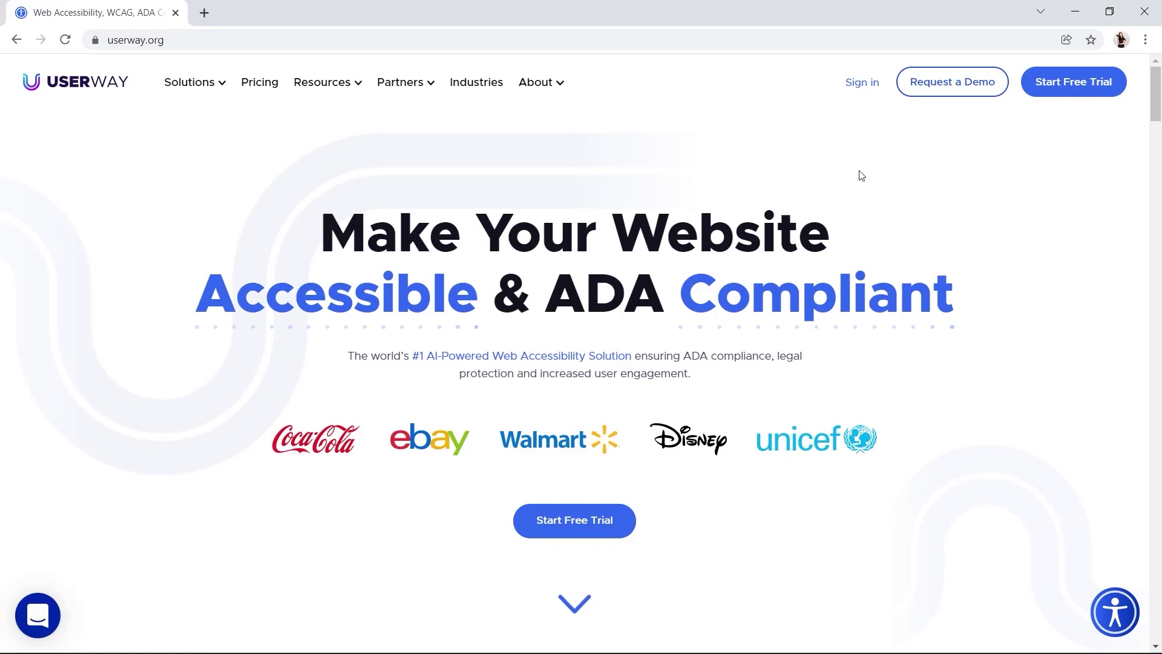
Log into the UserWay account and copy the widget script from My Embed Script.
left_click(887, 41)
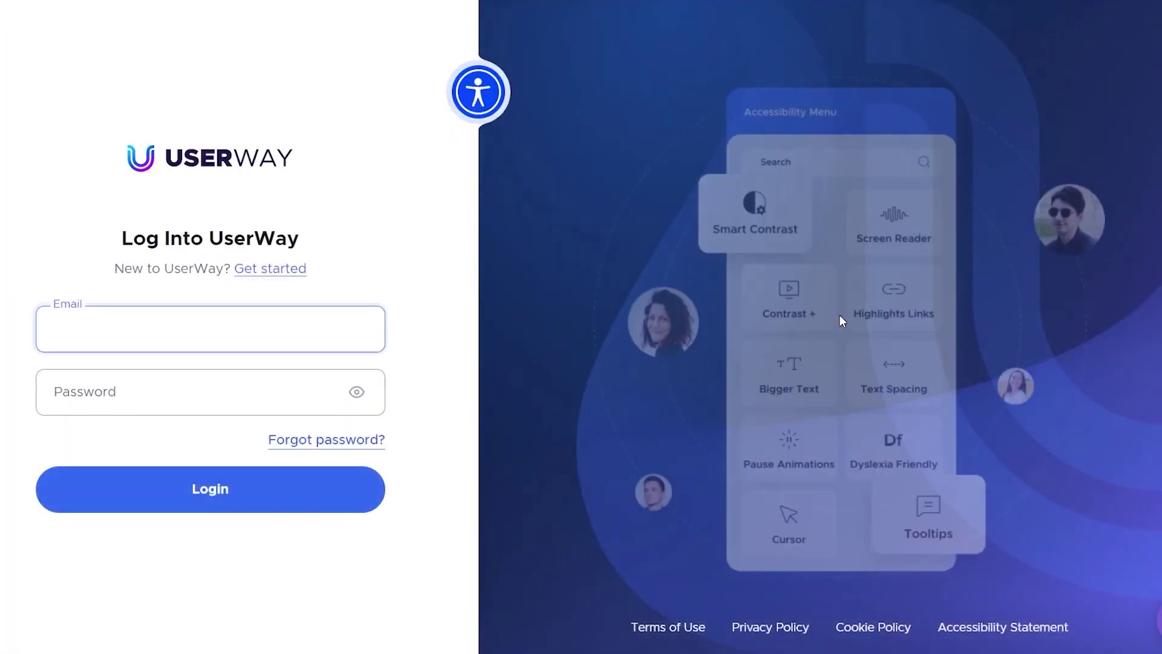
left_click(97, 388)
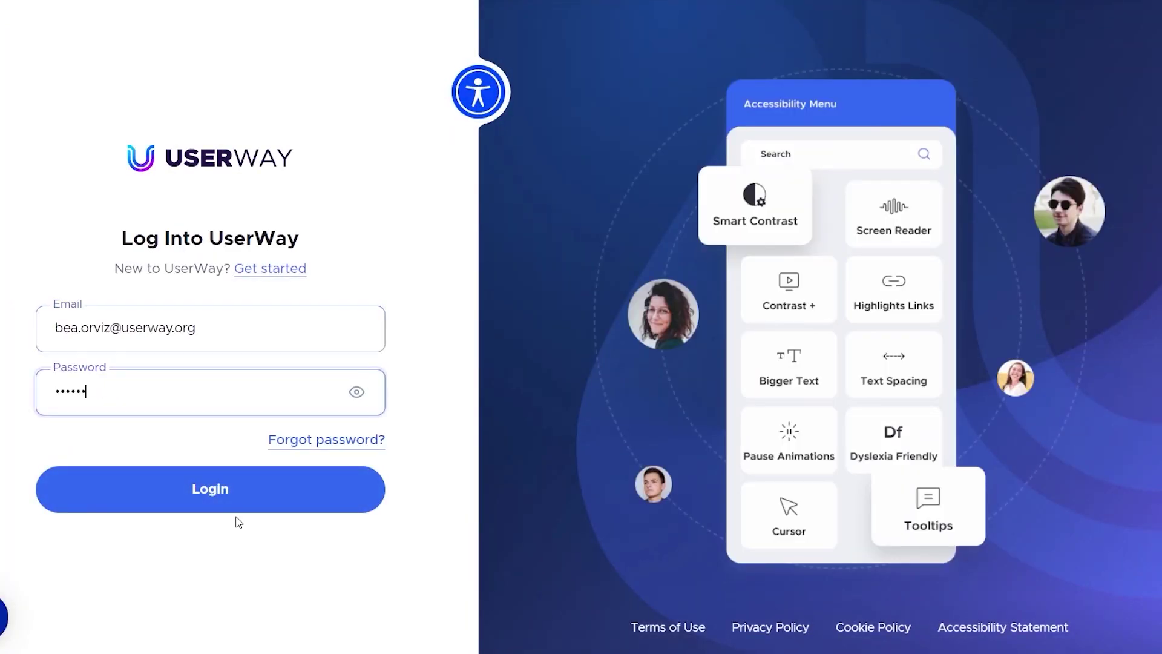
left_click(233, 493)
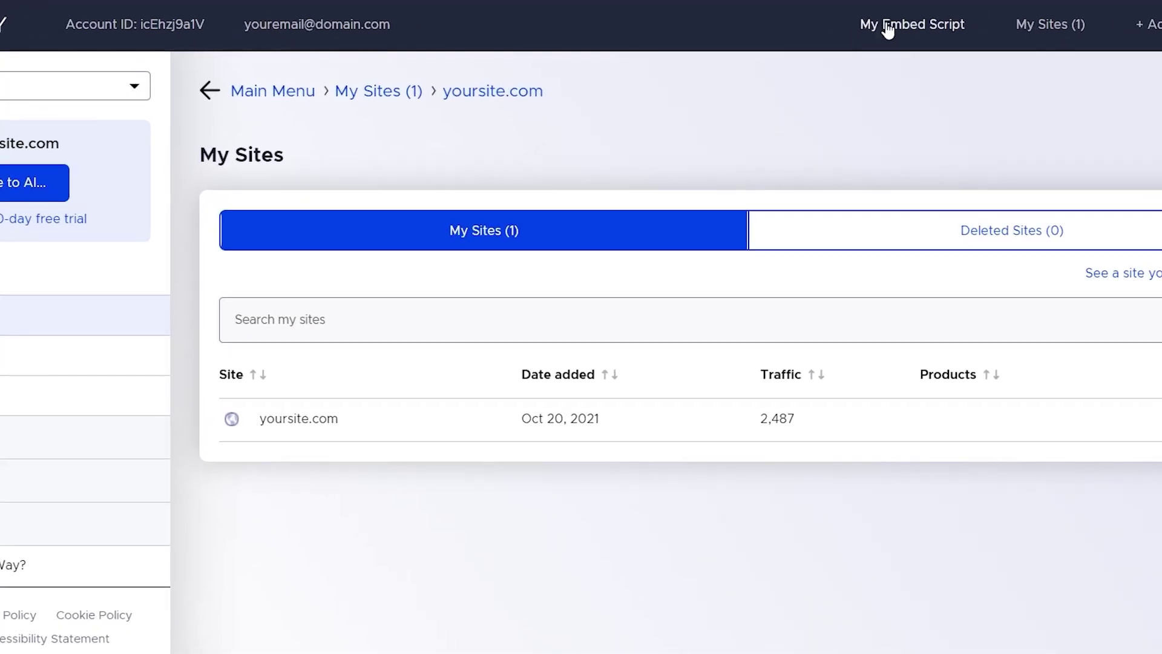
left_click(888, 29)
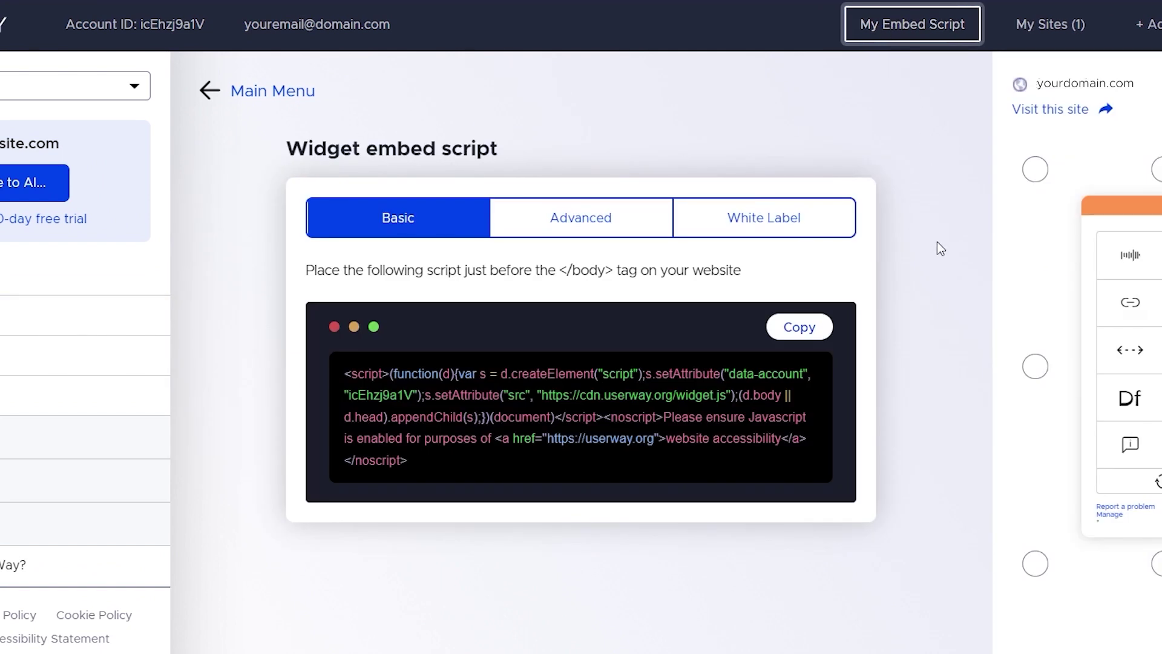
left_click(793, 331)
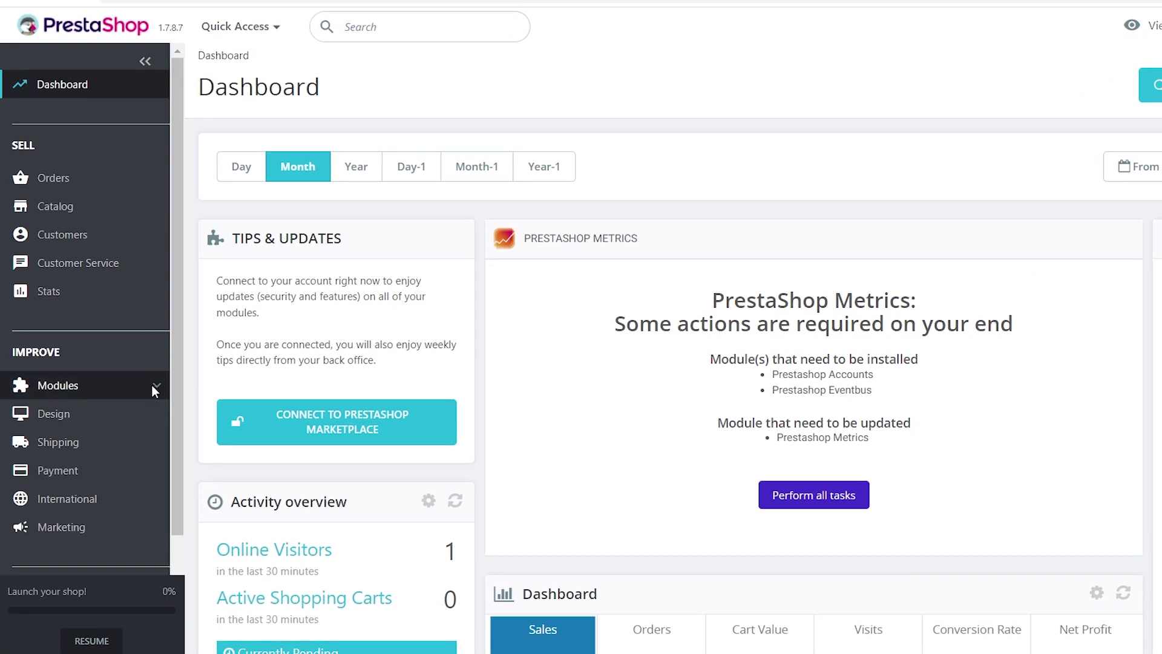
Open Module Manager from the Modules section of the PrestaShop sidebar.
left_click(154, 390)
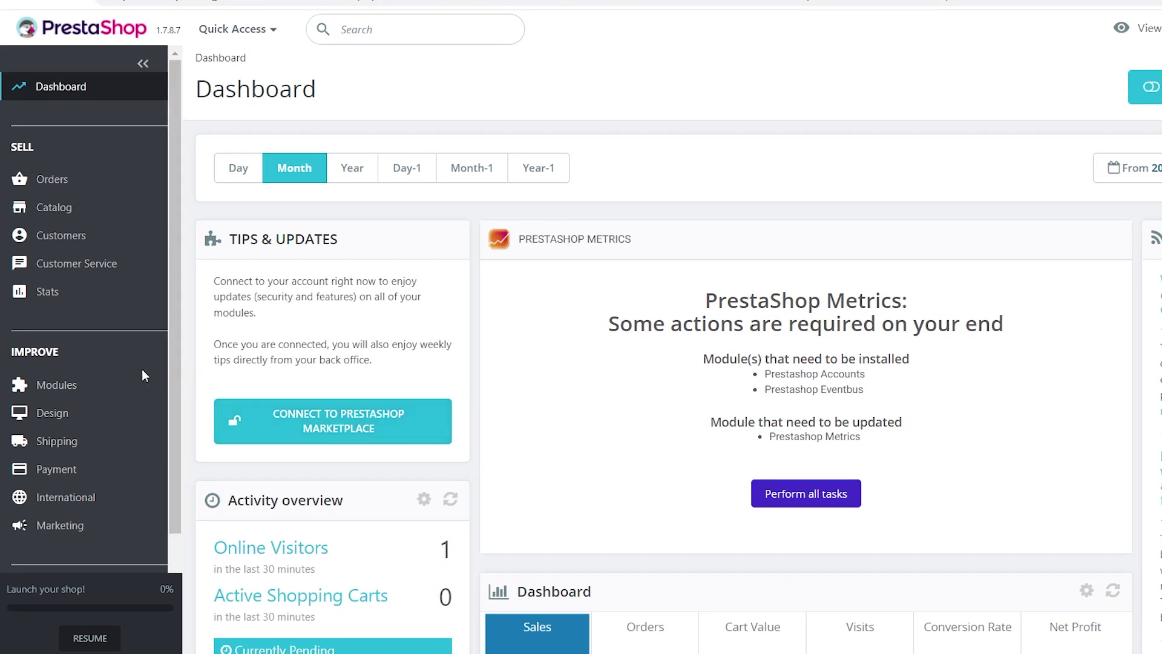
left_click(133, 388)
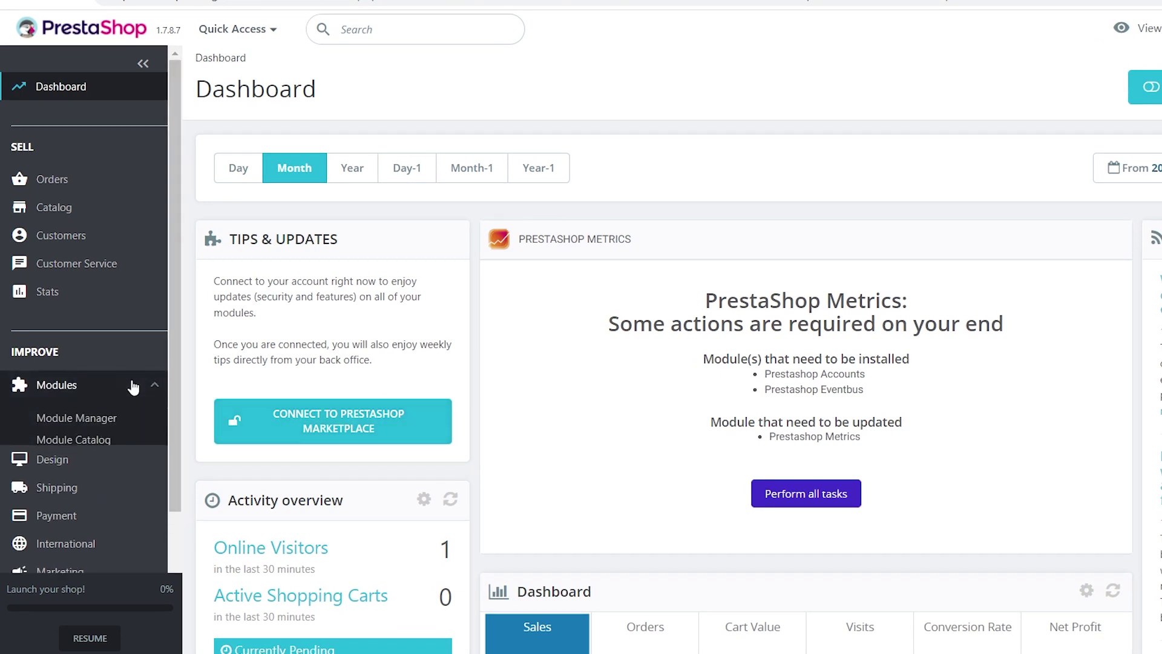
left_click(113, 420)
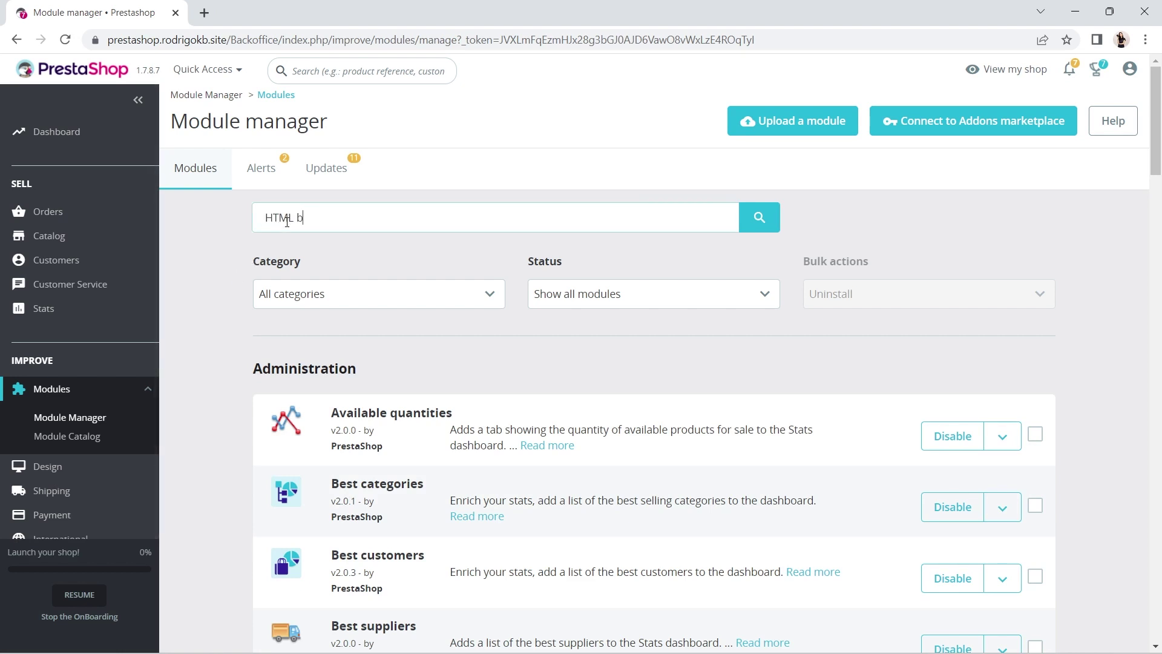
Search modules for 'HTML box' and reveal HTMLbox's extra actions, including Configure.
key("Return")
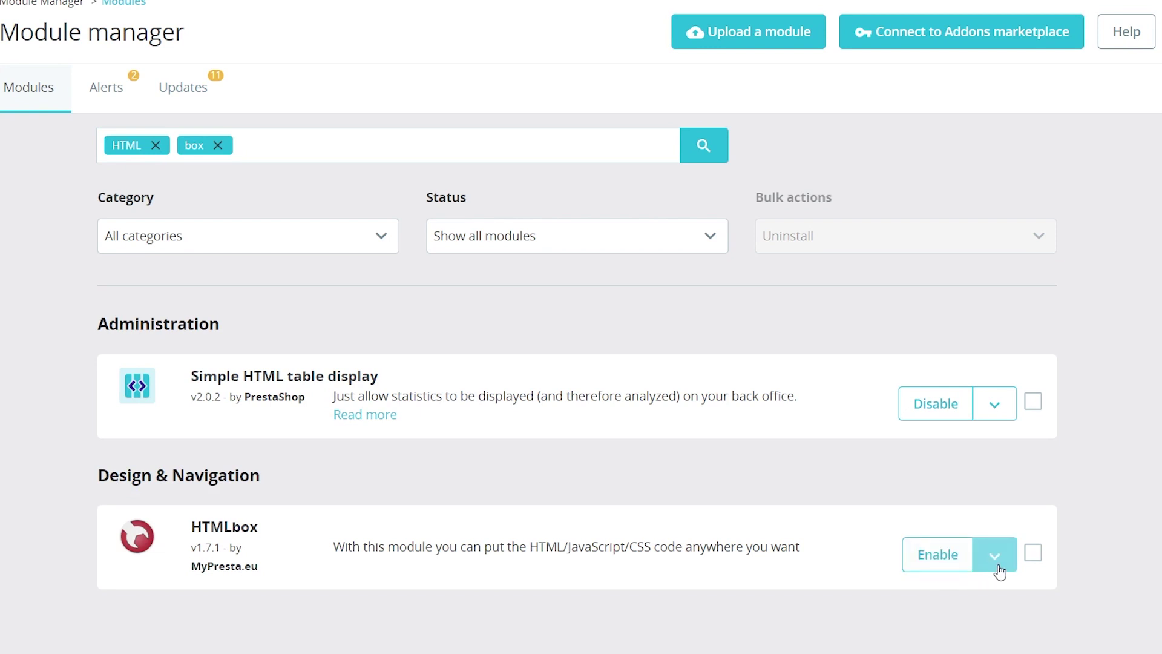
left_click(996, 557)
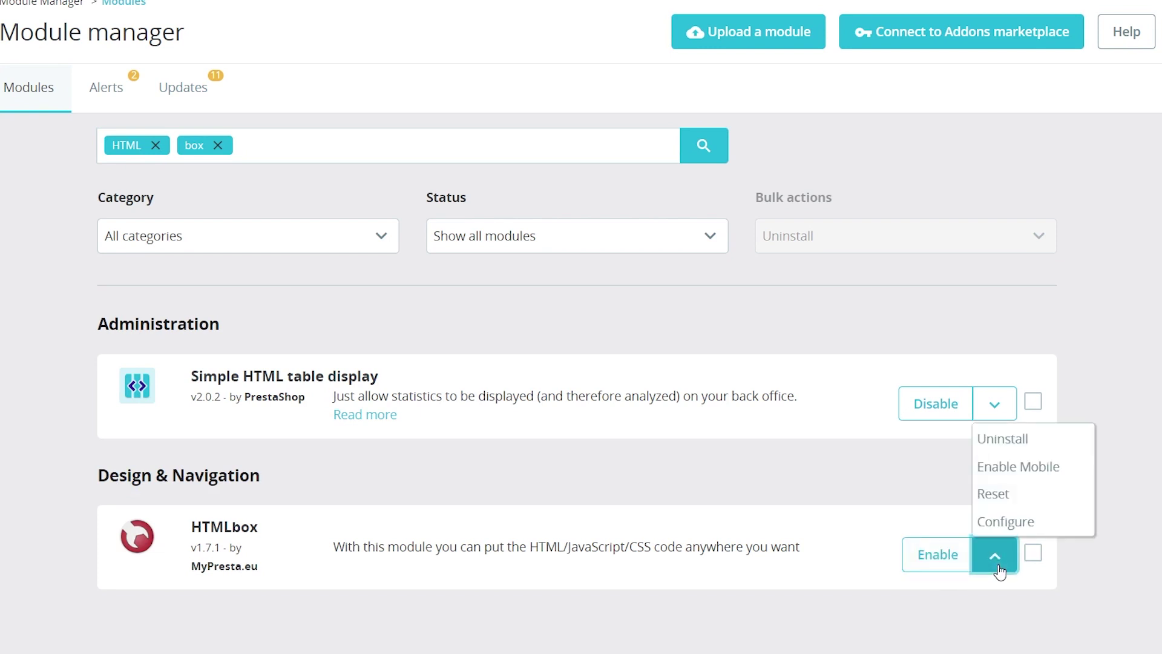
Open the HTMLbox configuration, keep the content box in the footer, and scroll to its editor.
left_click(999, 528)
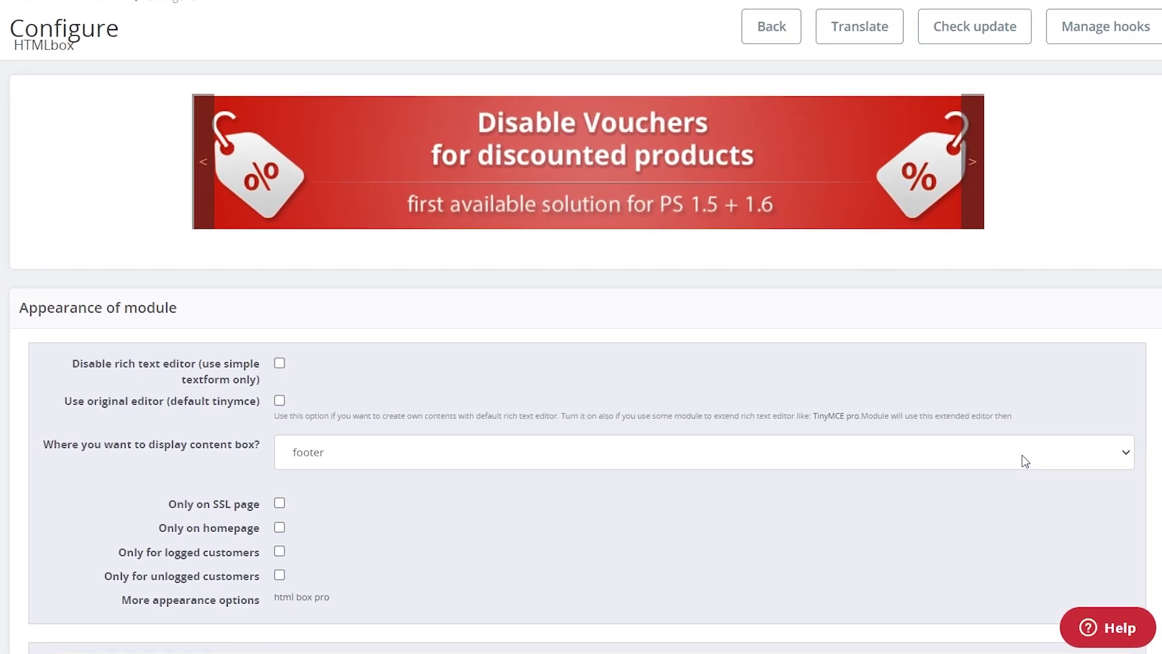
left_click(1126, 455)
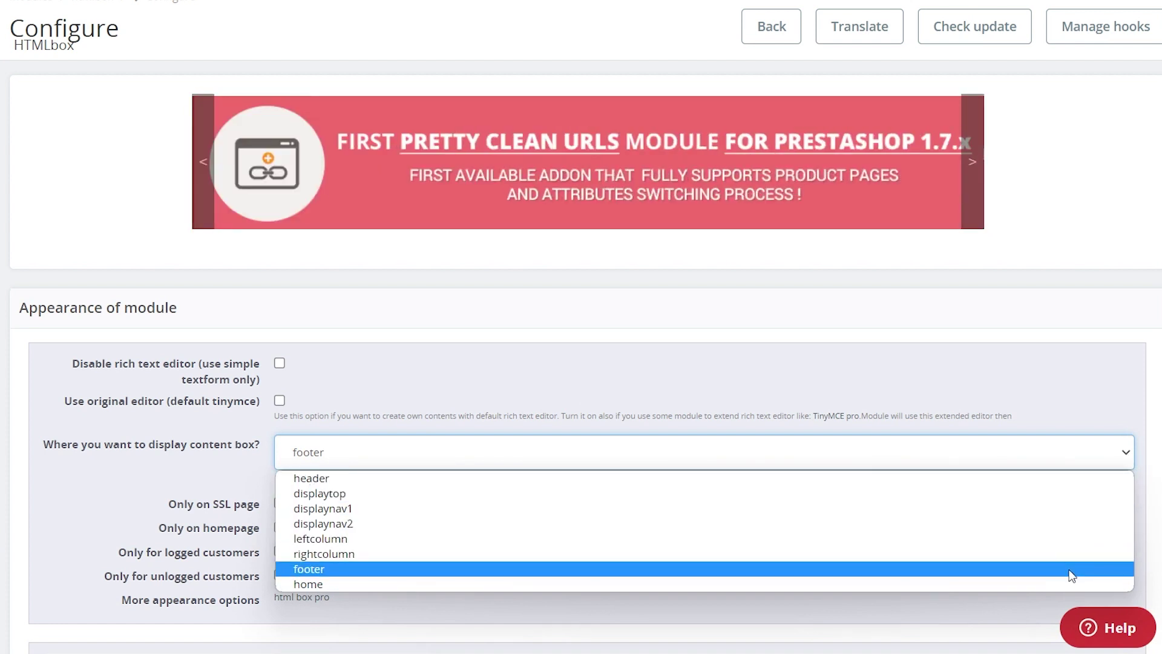
left_click(1072, 572)
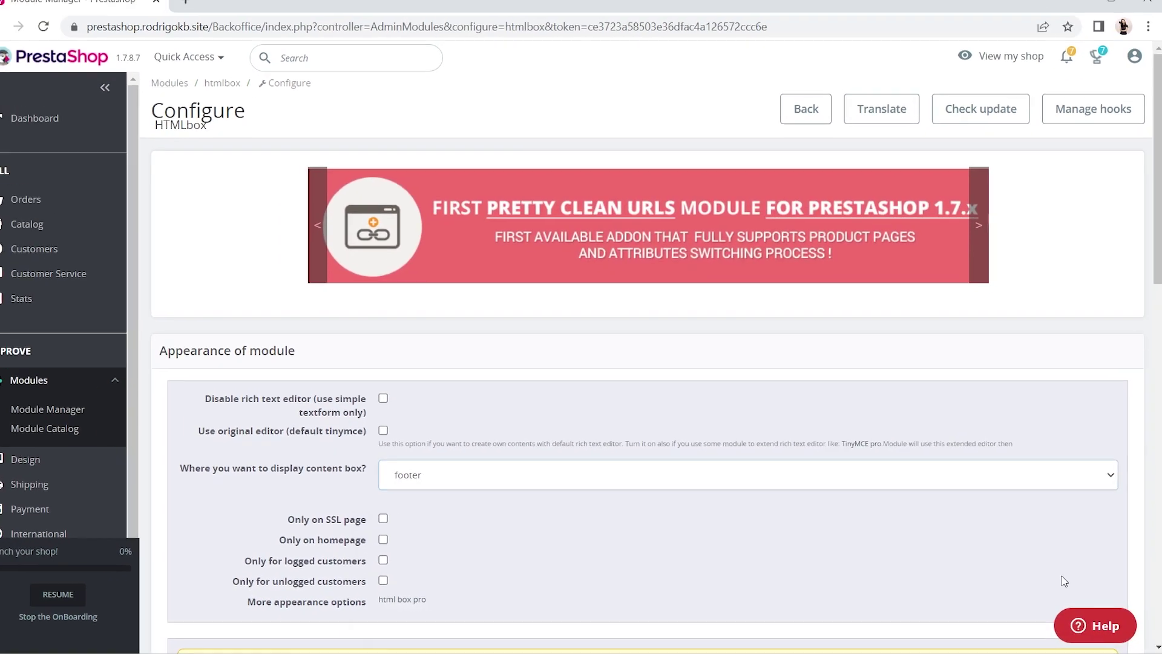
scroll(1051, 613, "down", 2)
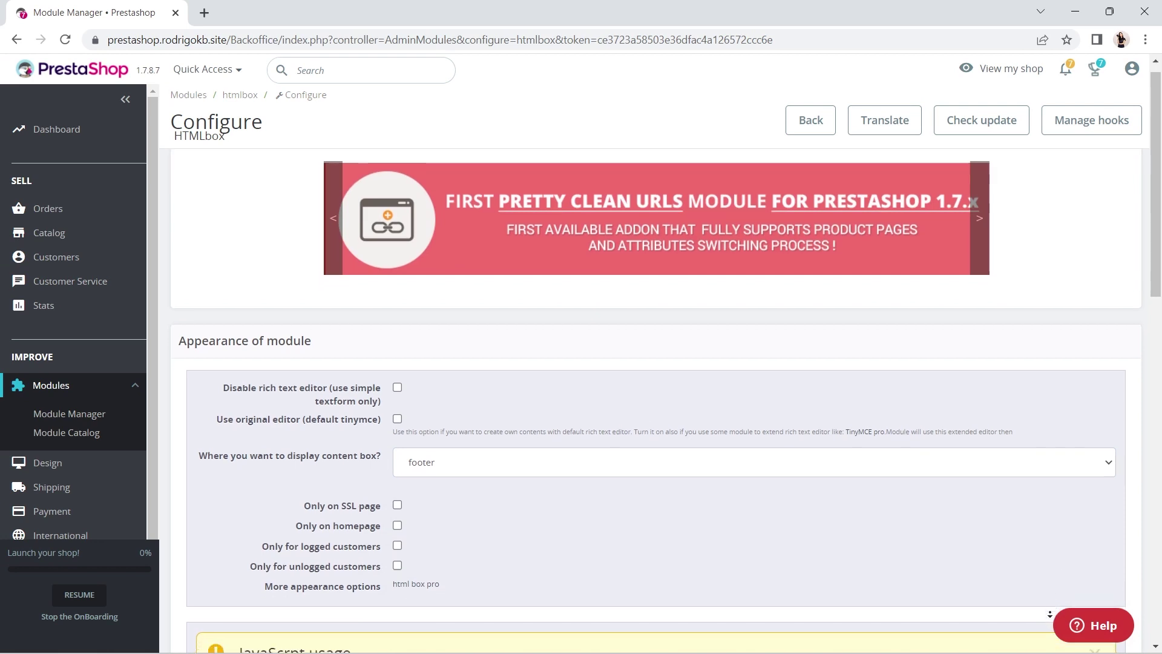
scroll(1050, 614, "down", 3)
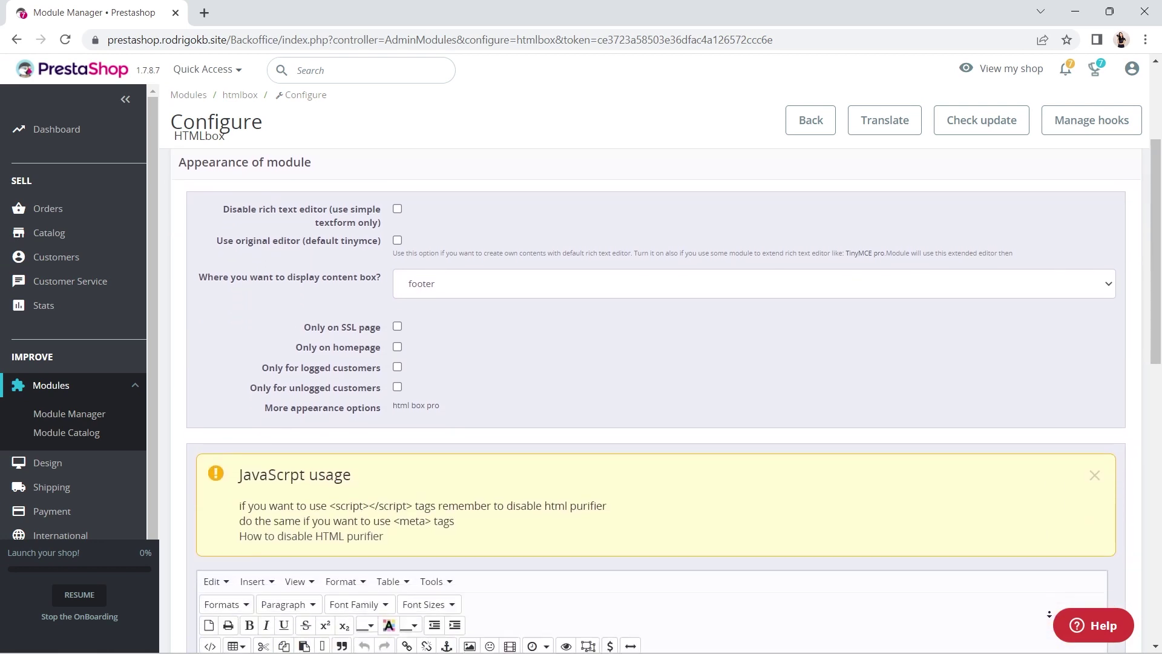
scroll(1050, 614, "down", 3)
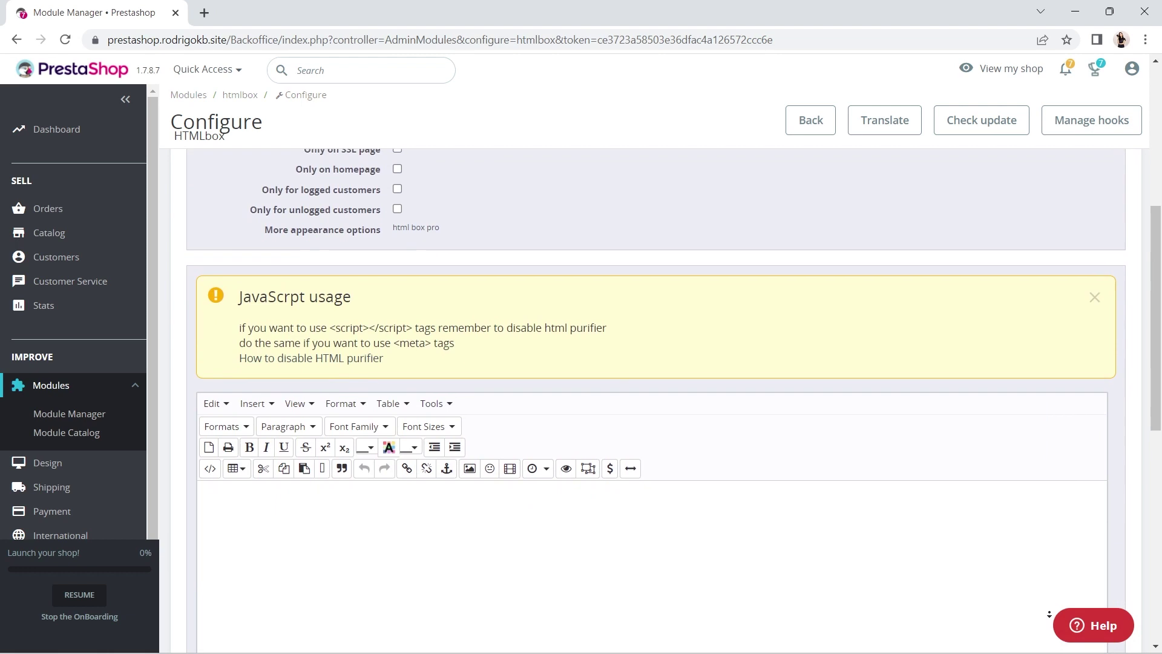
scroll(1050, 613, "down", 1)
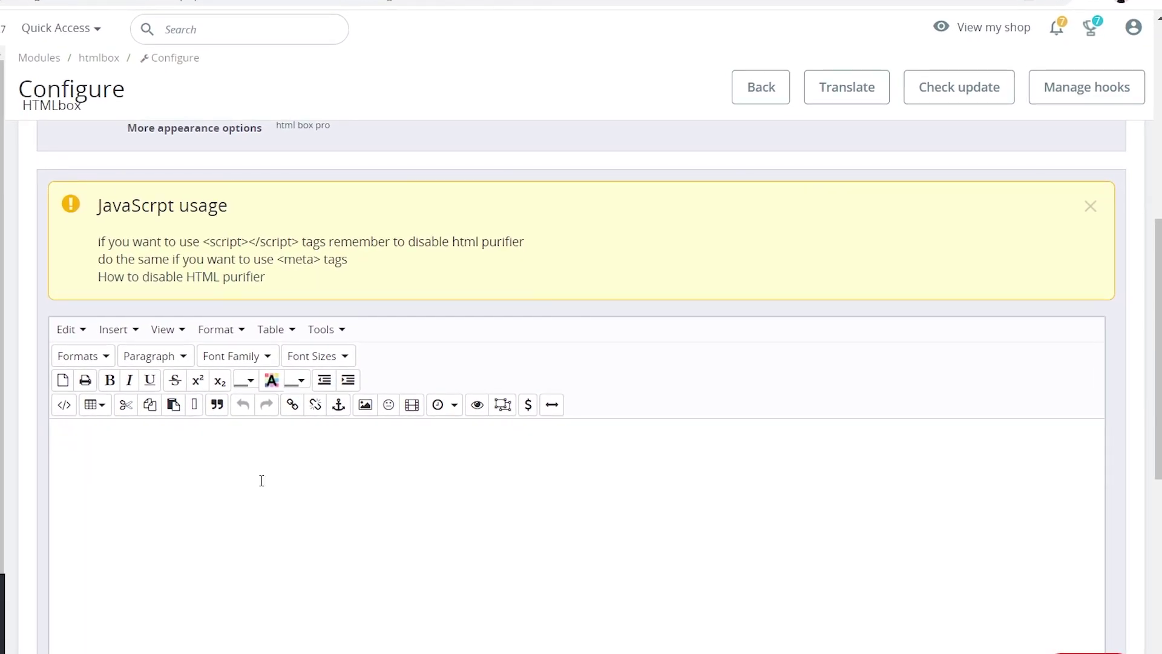
Paste the UserWay script into the HTMLbox editor's source code and save the module settings.
left_click(57, 411)
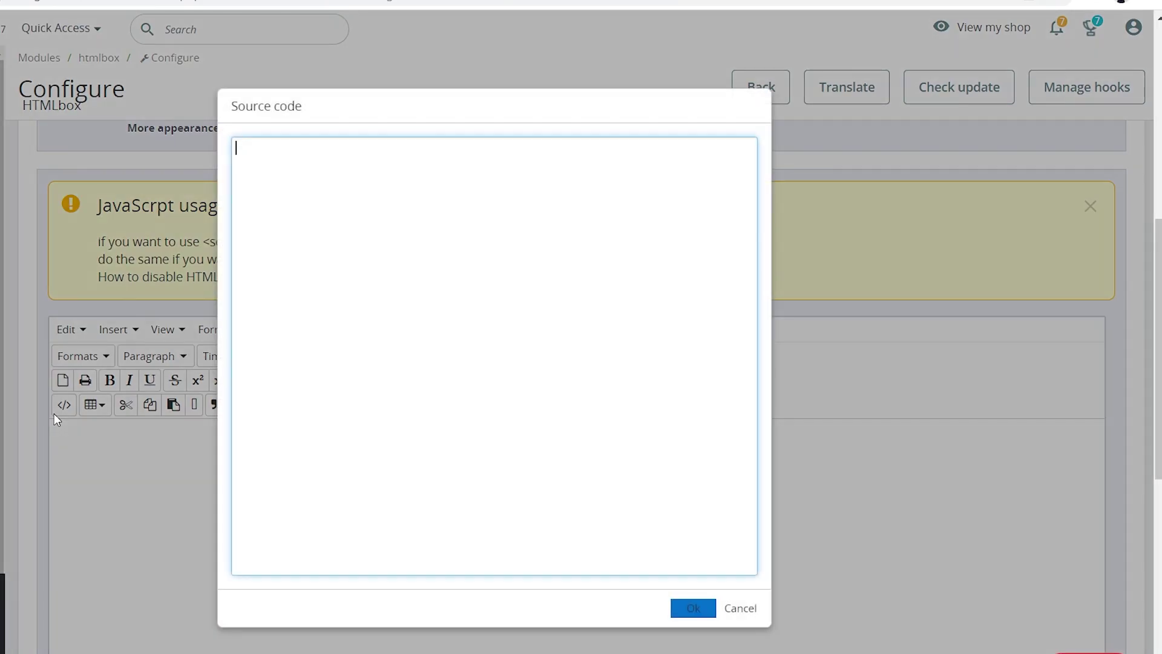
key("ctrl+v")
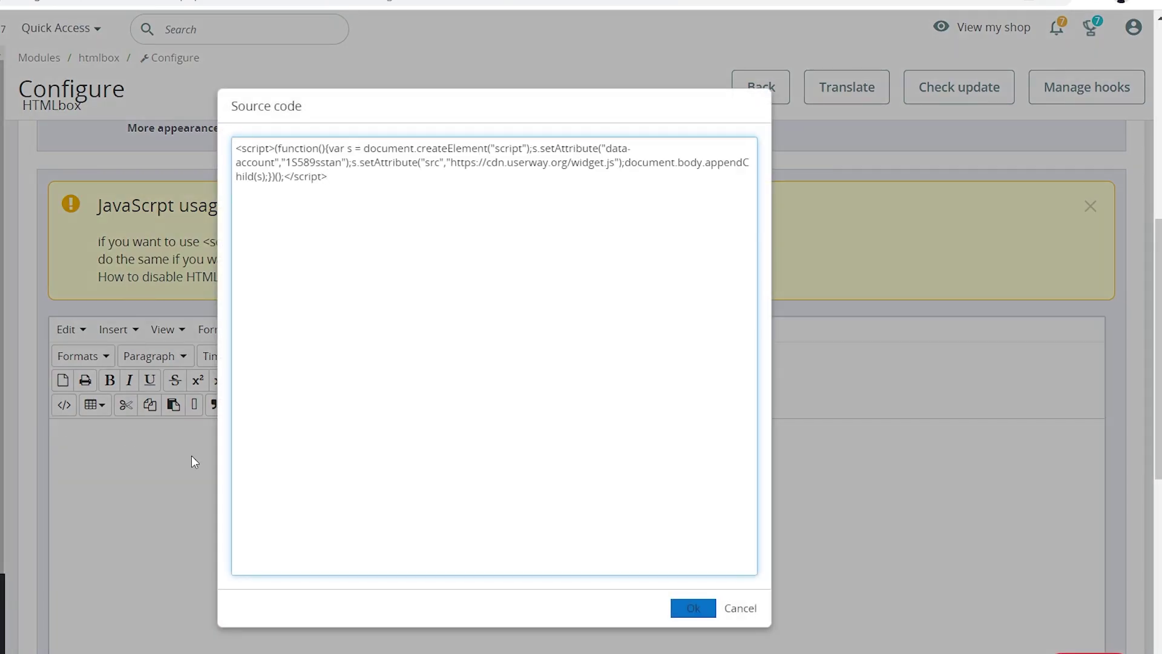
left_click(693, 608)
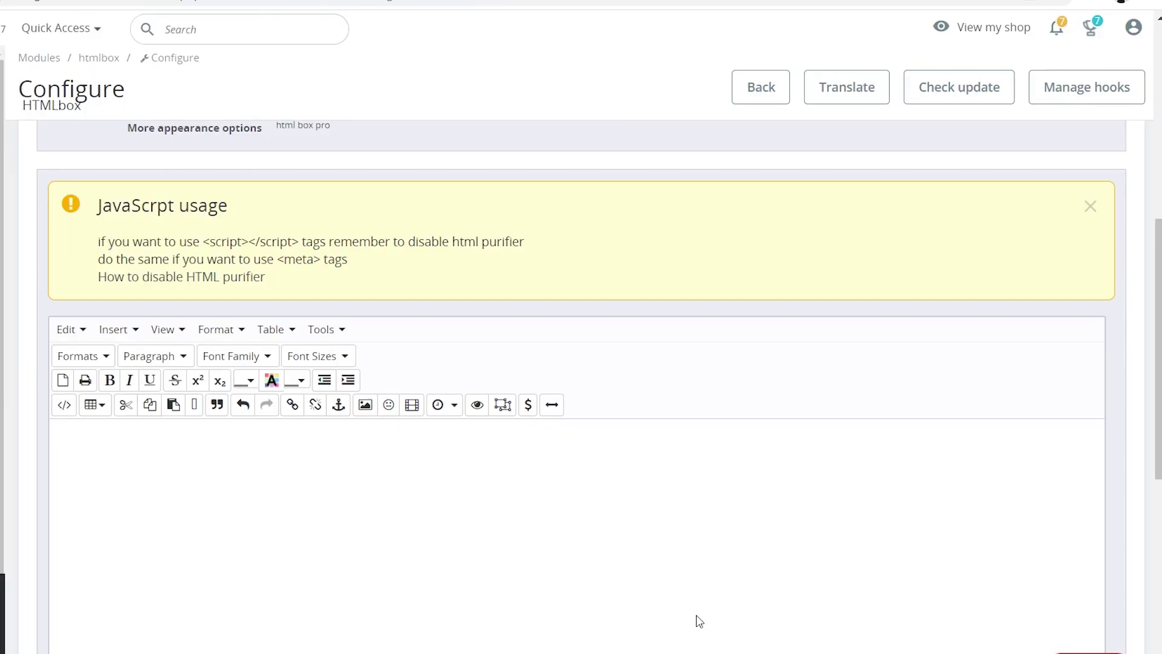
scroll(696, 615, "down", 3)
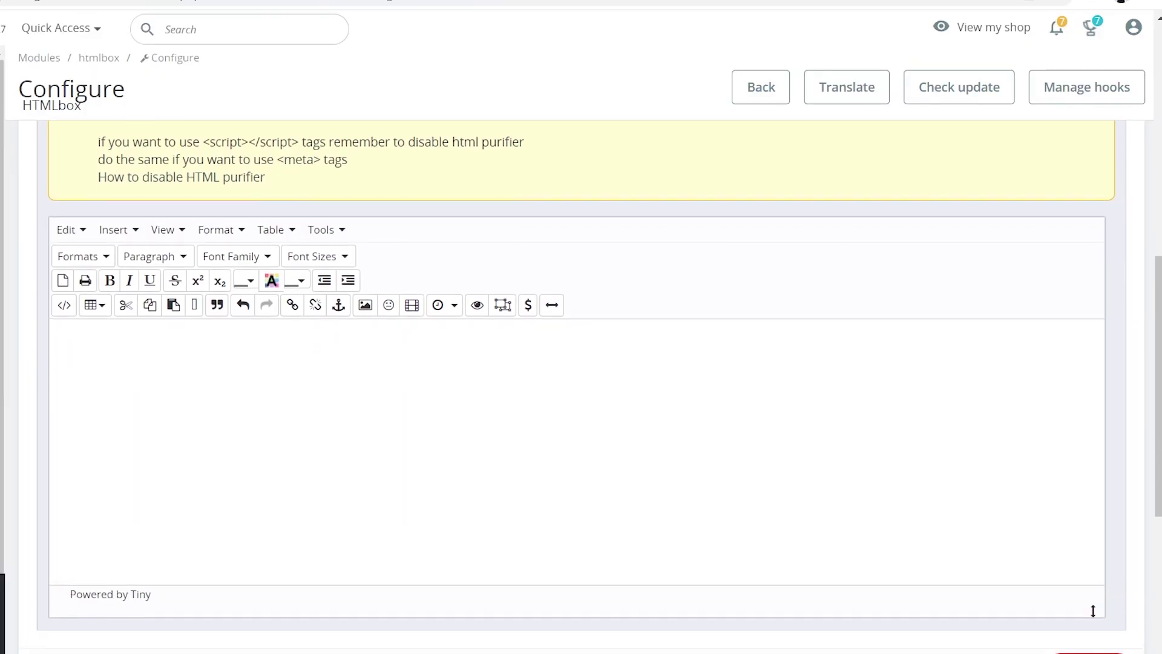
scroll(1093, 562, "down", 3)
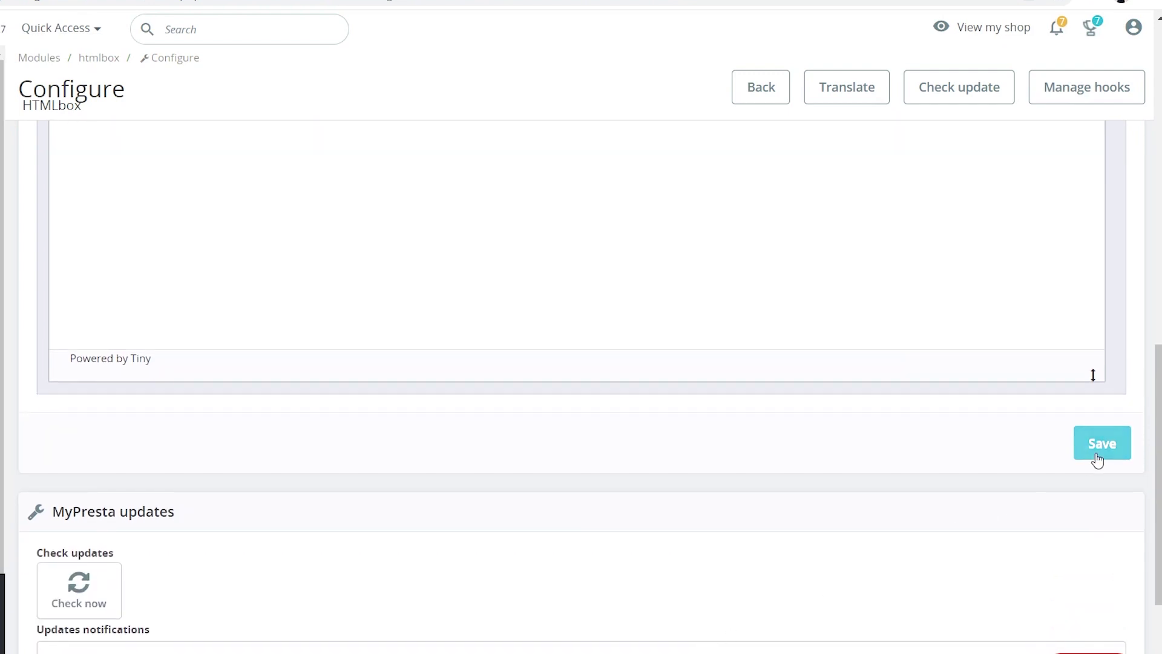
left_click(1098, 448)
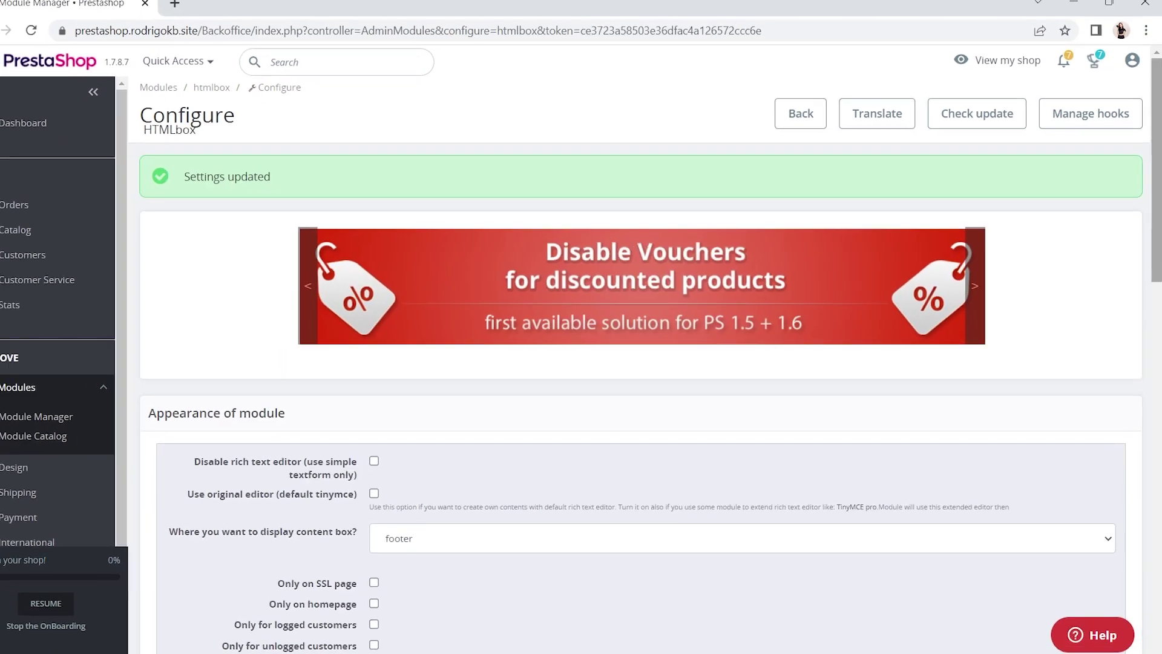
Set Use HTMLPurifier Library to No in Shop Parameters > General and save.
scroll(1160, 290, "down", 1)
left_click_drag(1159, 289, 1161, 425)
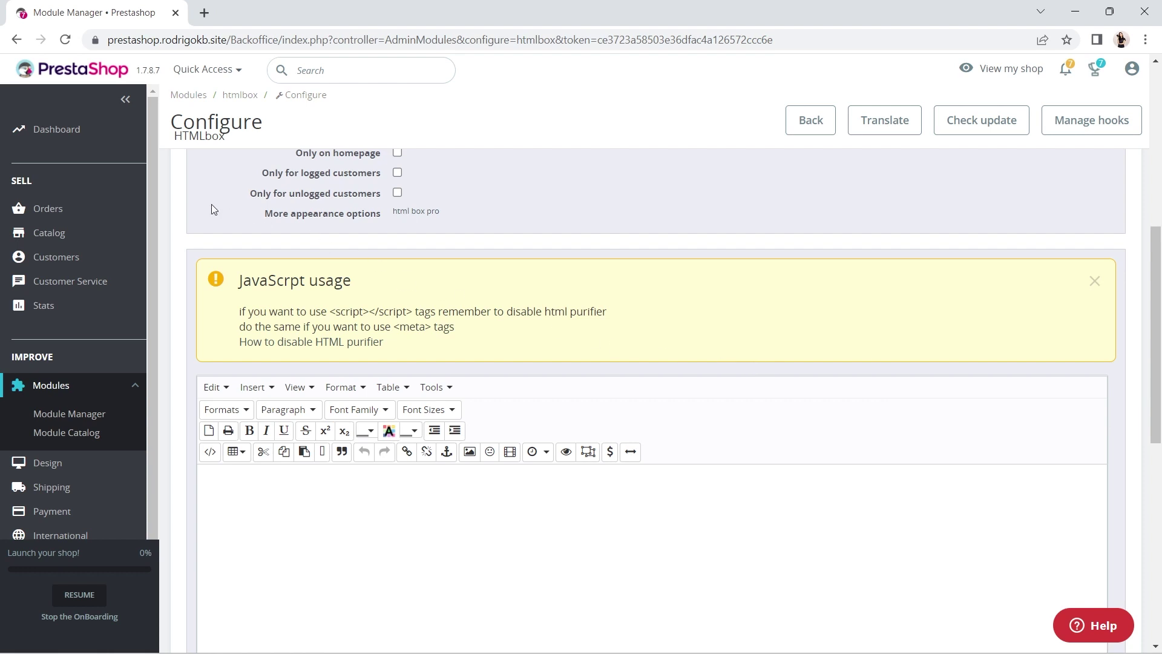
scroll(149, 240, "down", 2)
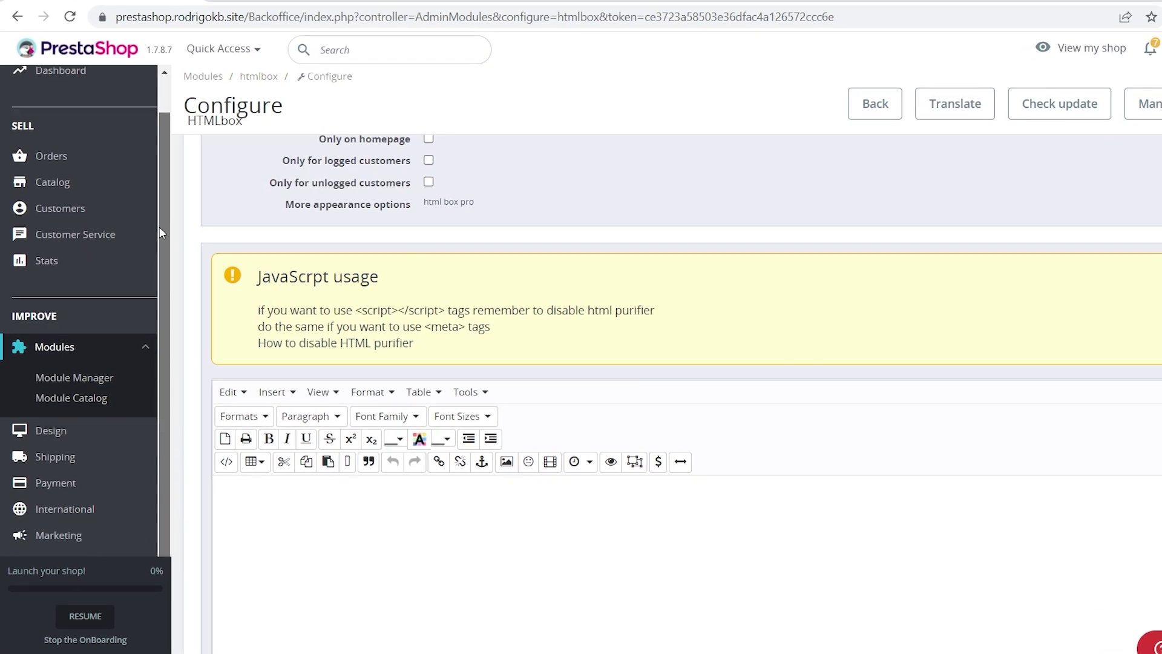
scroll(154, 266, "down", 2)
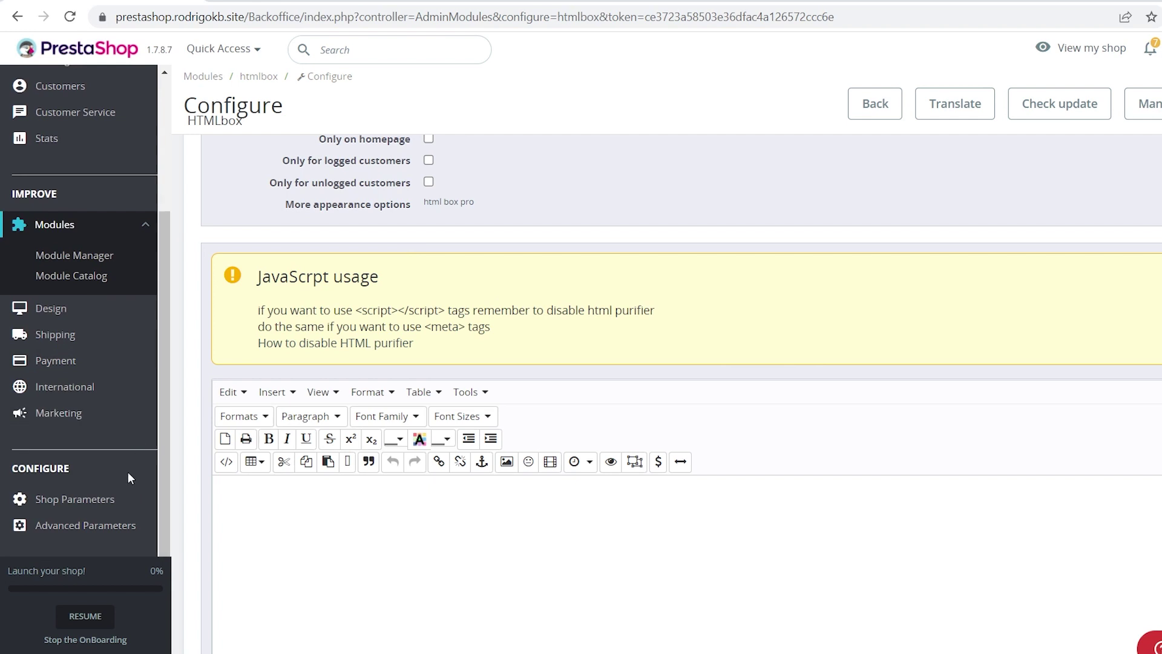
left_click(123, 508)
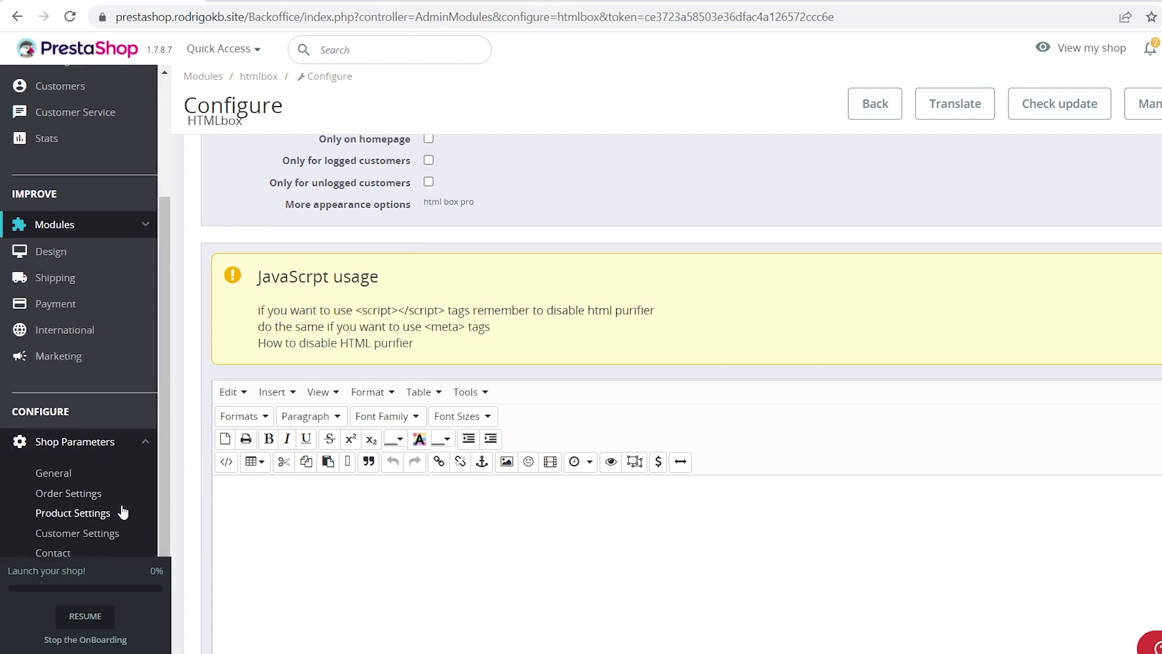
left_click(117, 475)
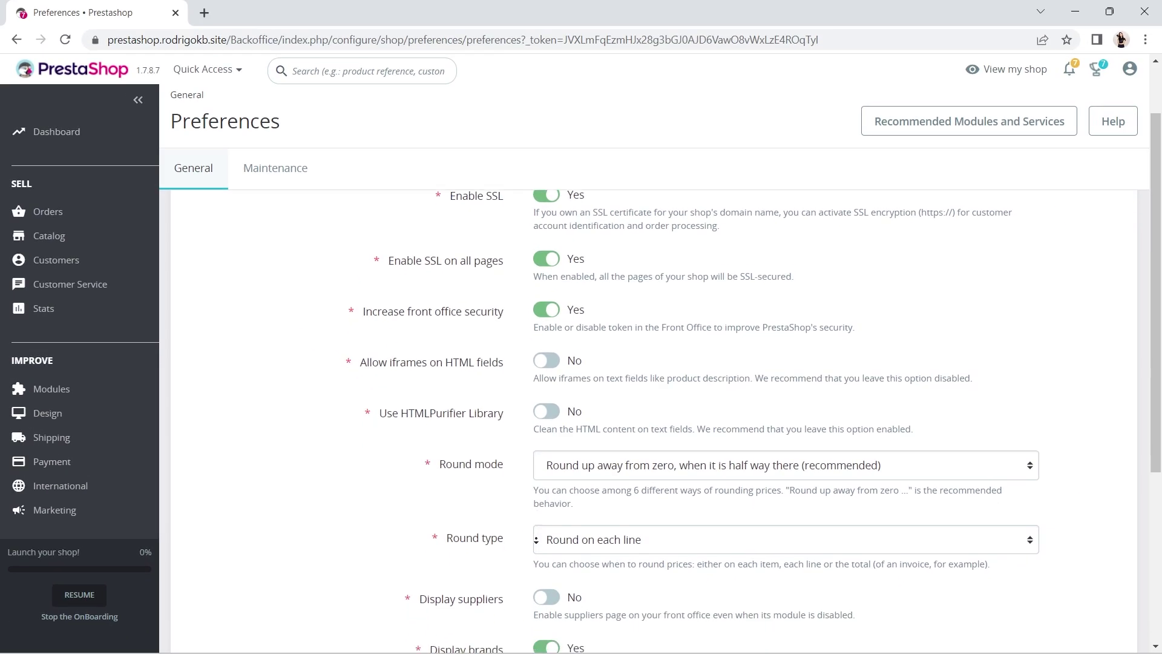
scroll(535, 539, "down", 5)
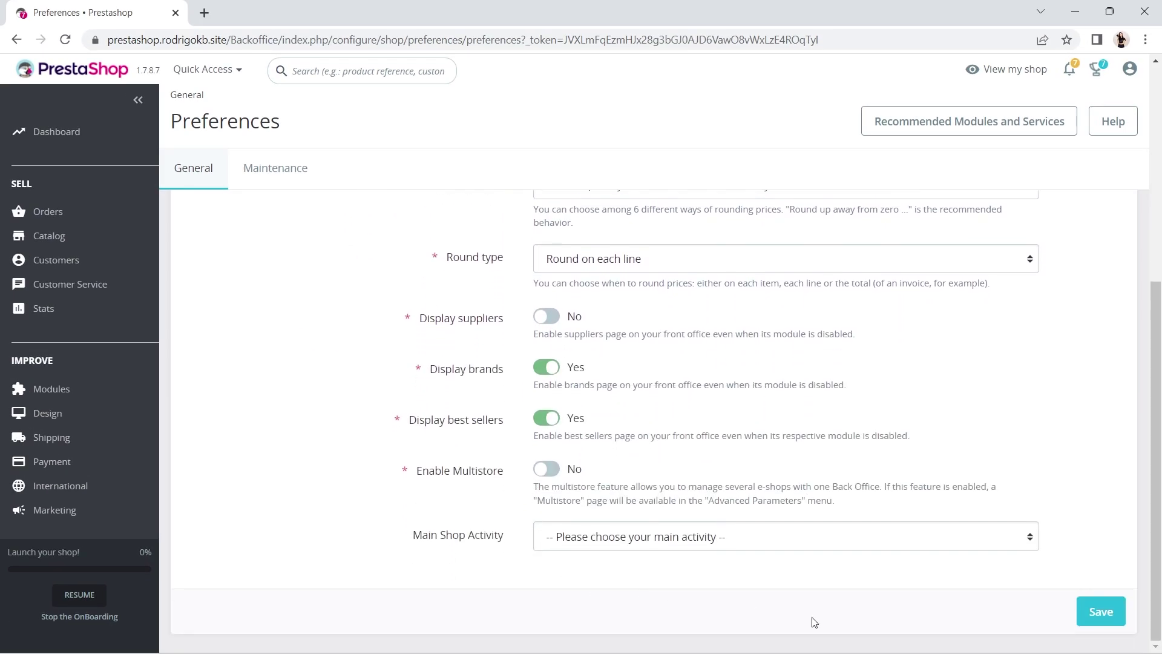
left_click(1098, 625)
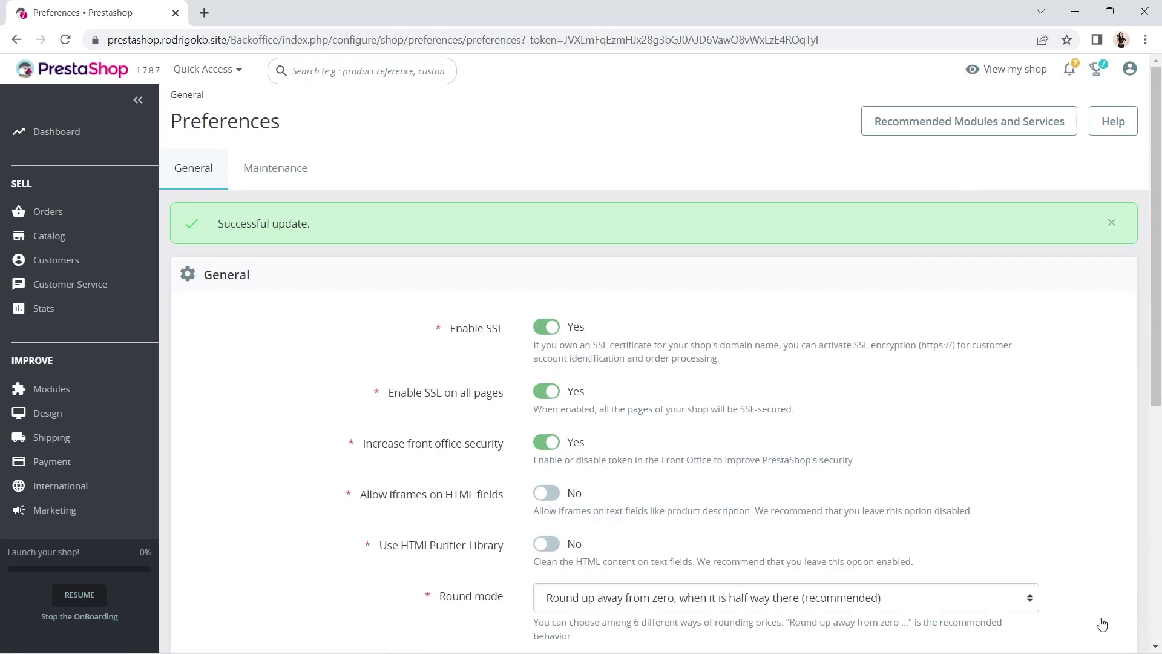
Open the storefront and bring up the UserWay widget's Manage login.
left_click(1015, 77)
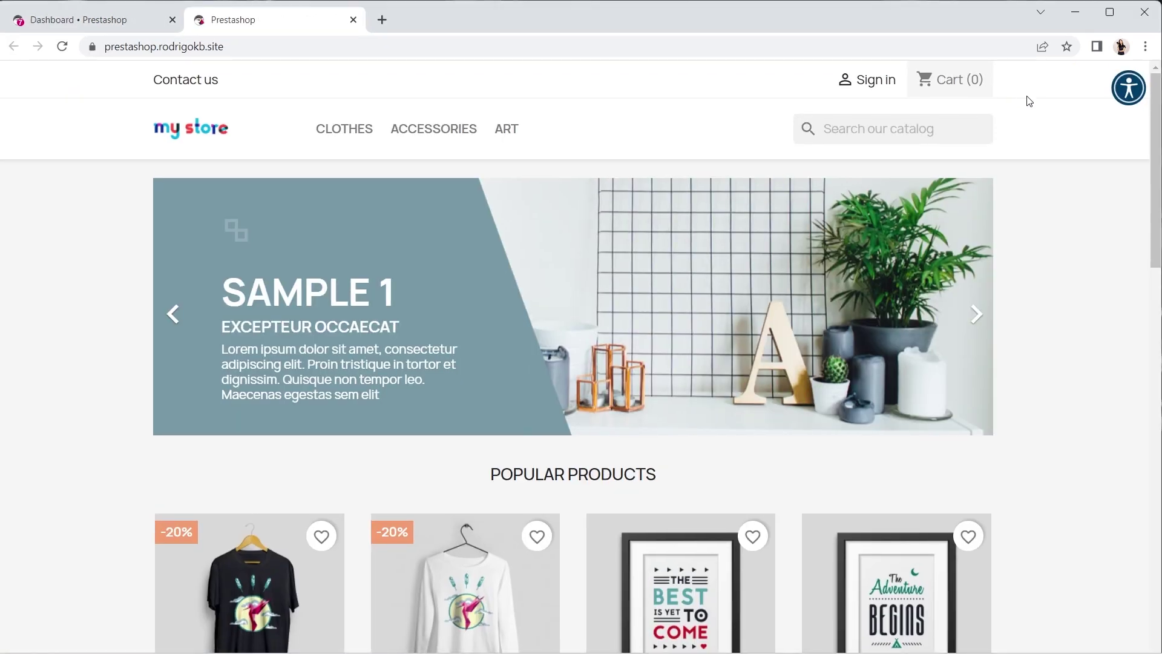
left_click(1125, 100)
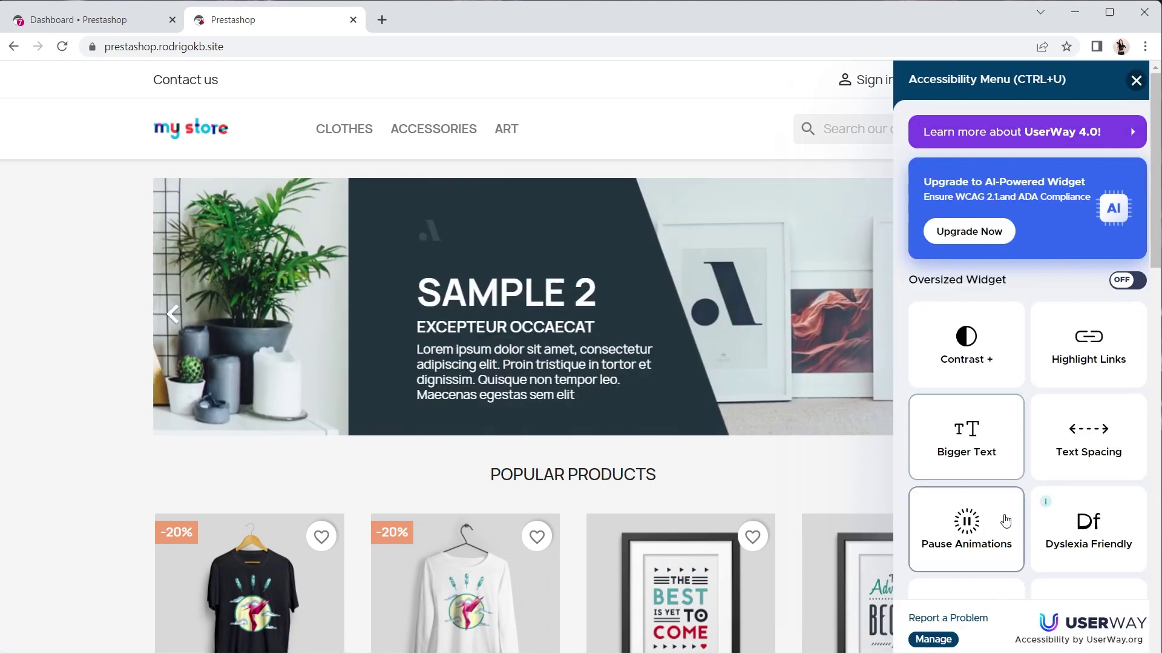
left_click(934, 639)
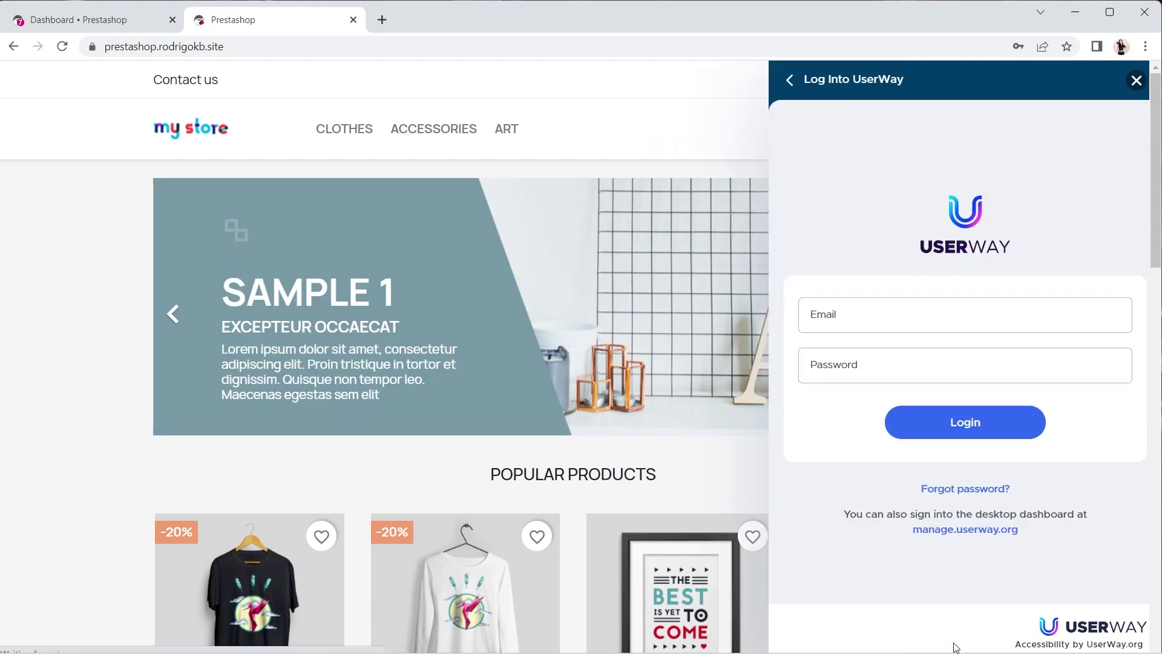
Enter the UserWay account e-mail and password in the widget login form.
left_click(992, 321)
type("name@domain.com")
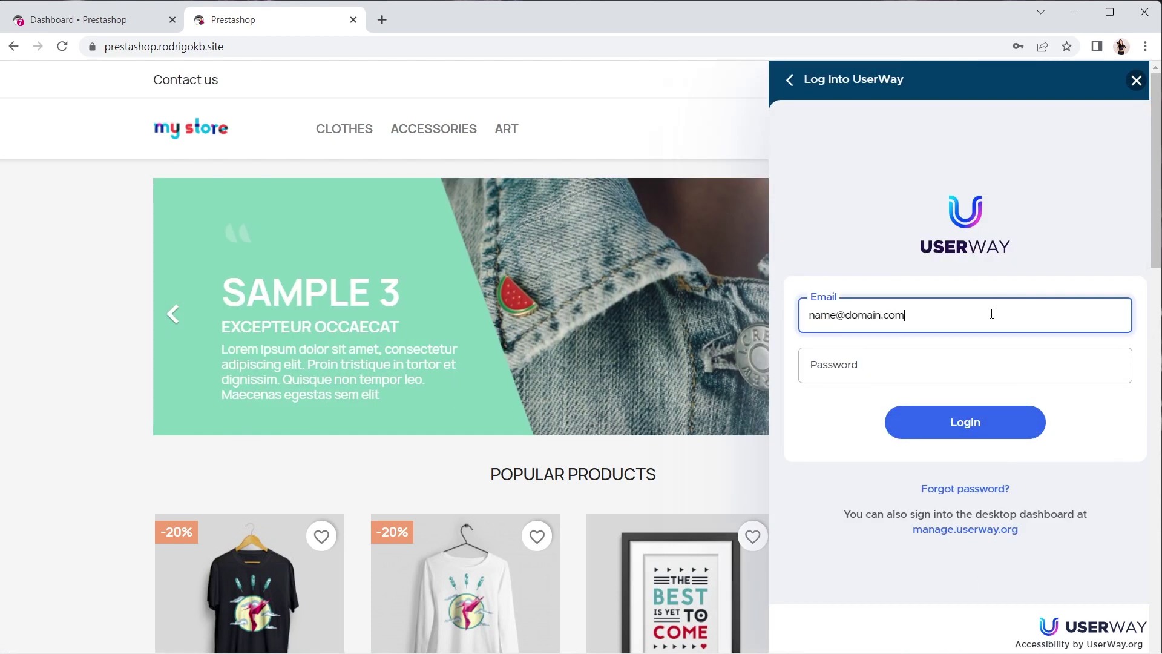
key("Tab")
type("•••••••••")
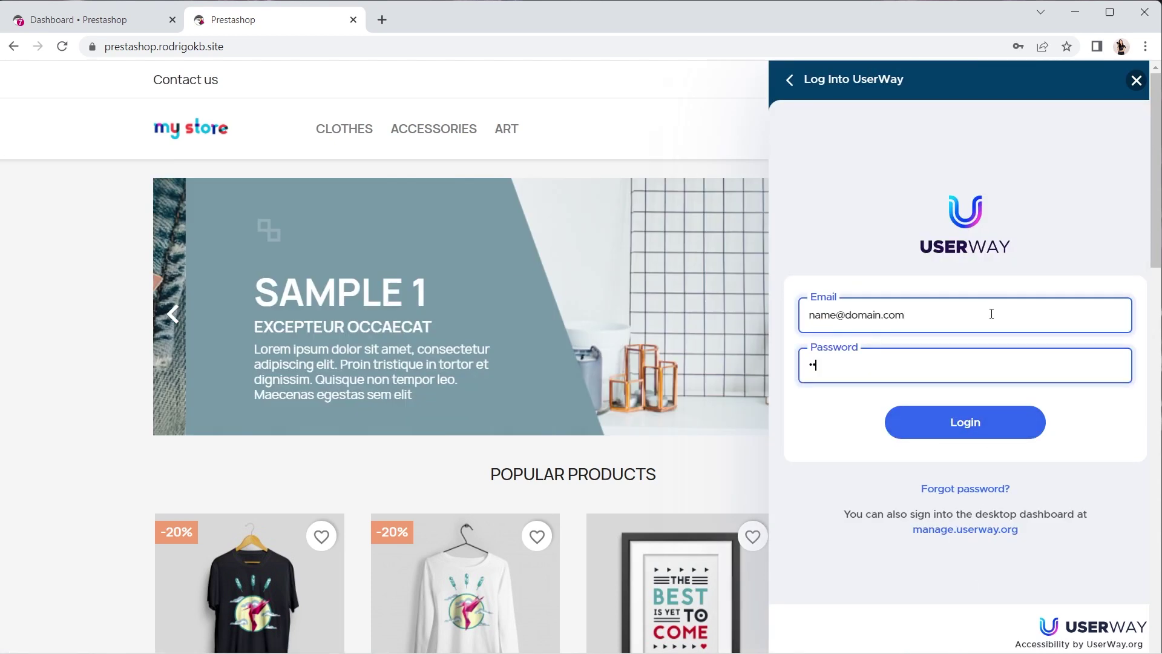
type("••")
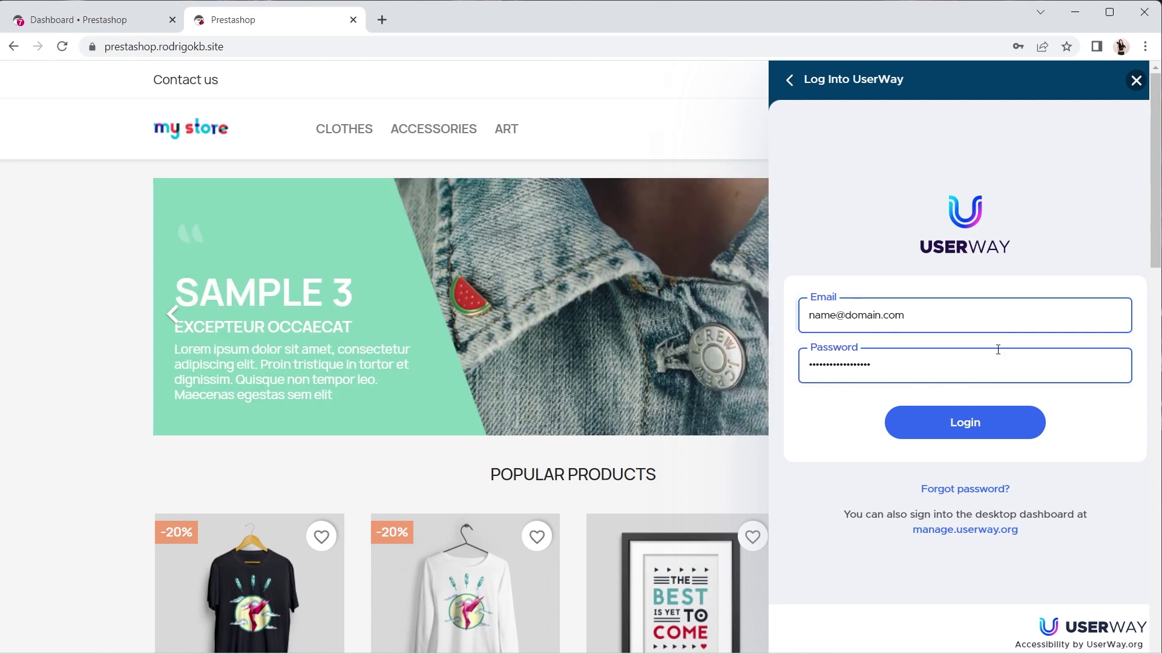
Log into UserWay from the storefront widget and expand its Widget settings options.
left_click(1002, 426)
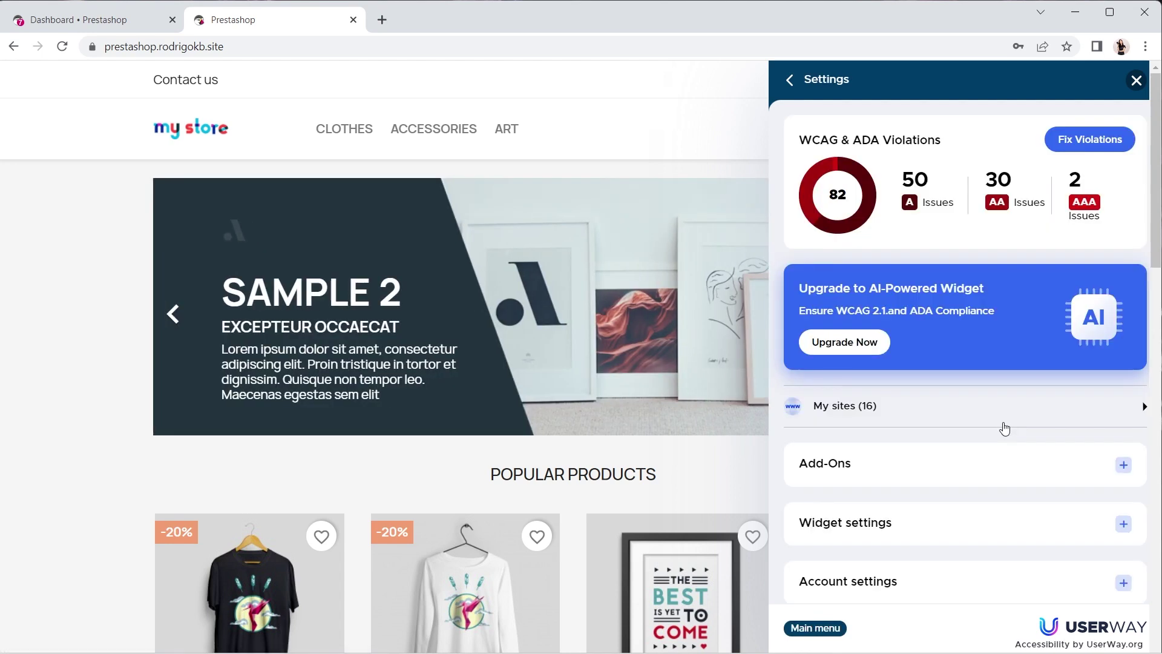
scroll(1006, 424, "down", 1)
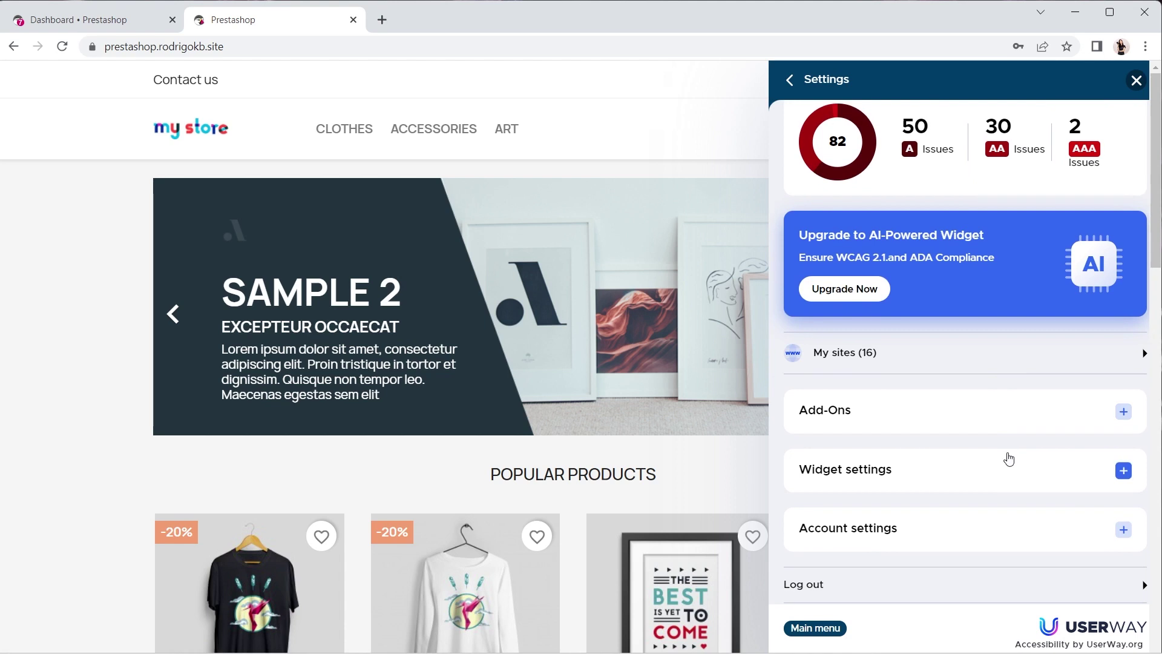
left_click(1009, 472)
scroll(1007, 493, "down", 2)
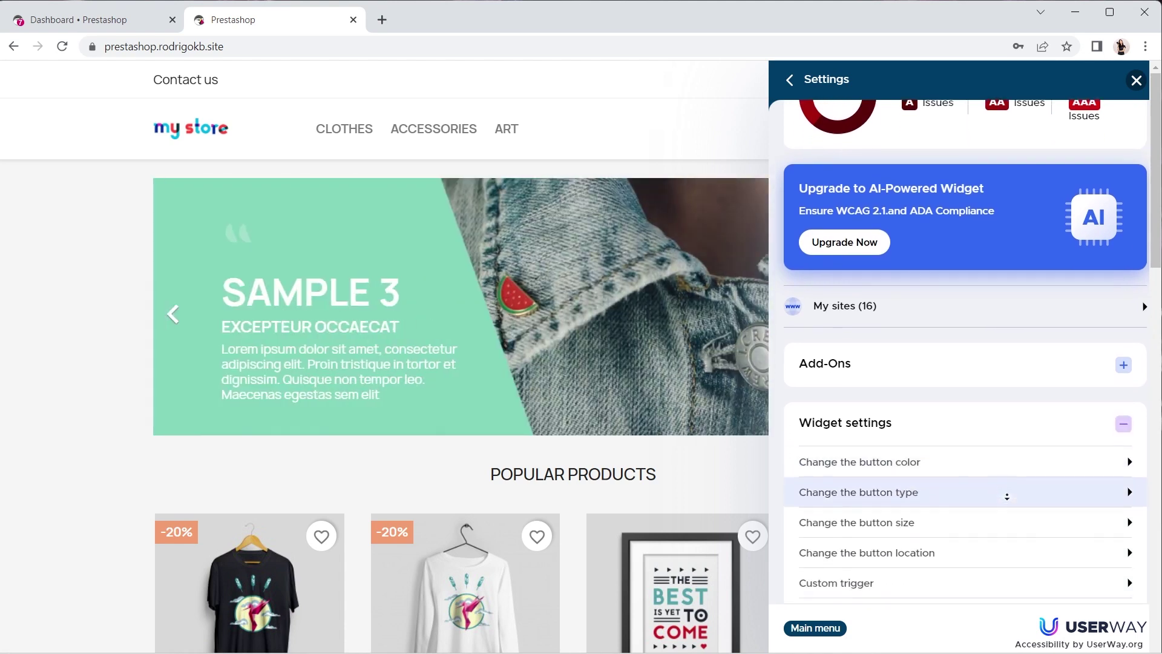
scroll(1007, 495, "down", 2)
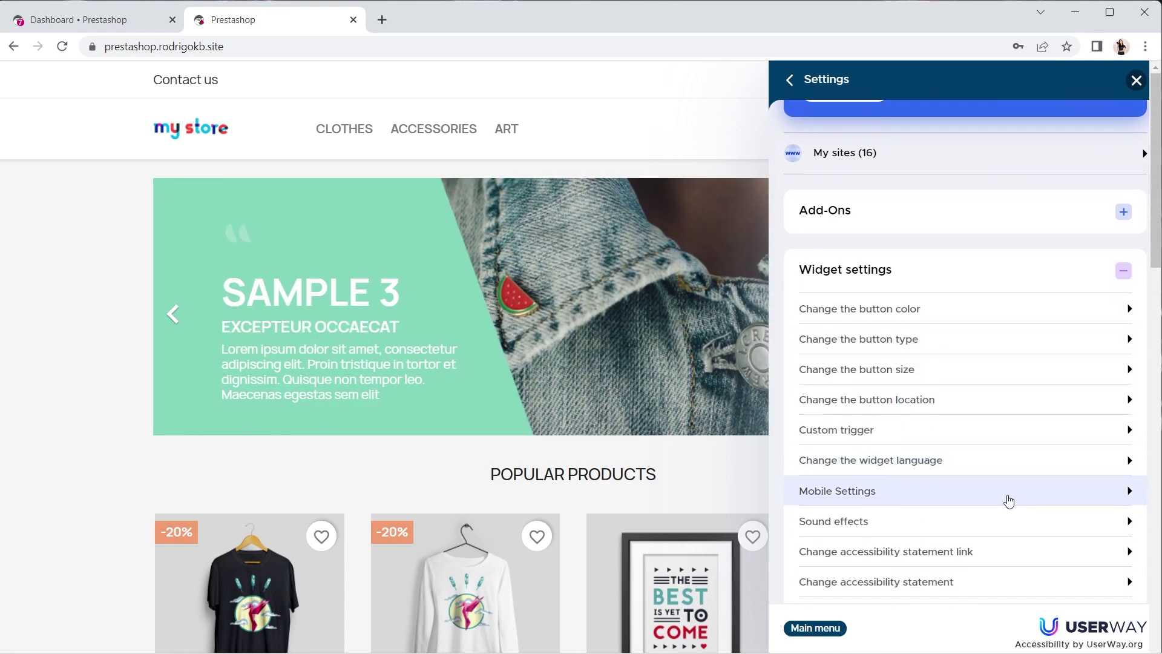